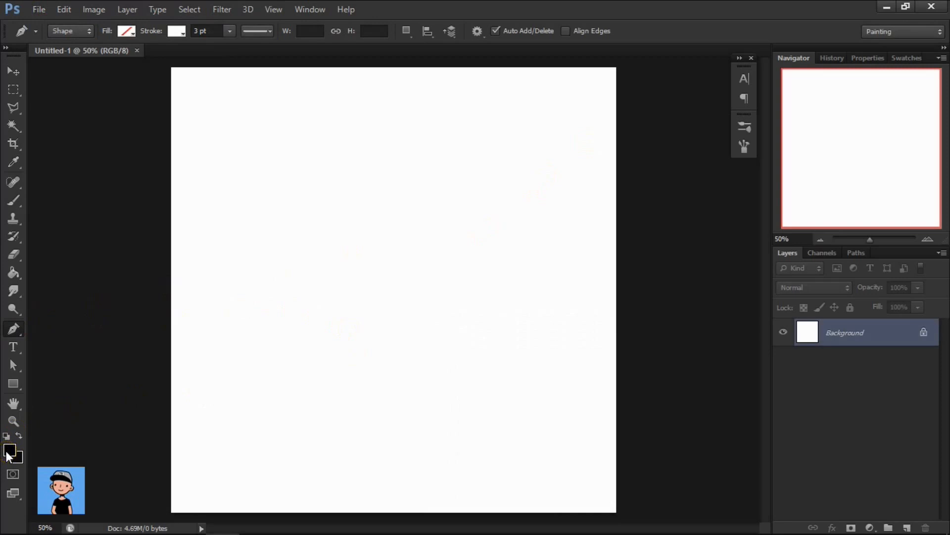
# Confirm black as the foreground color and set the Pen tool's shape fill to solid black with no stroke.
pyautogui.click(8, 451)
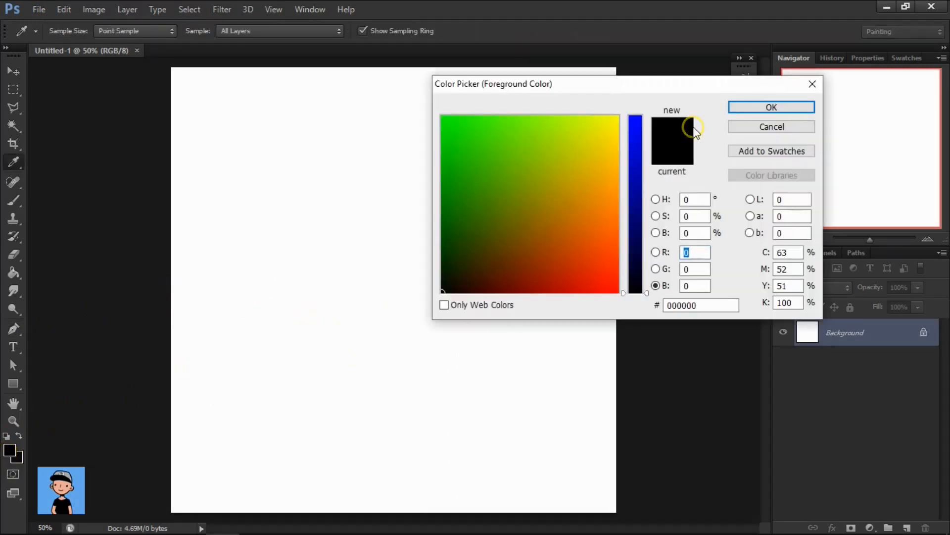
pyautogui.click(748, 107)
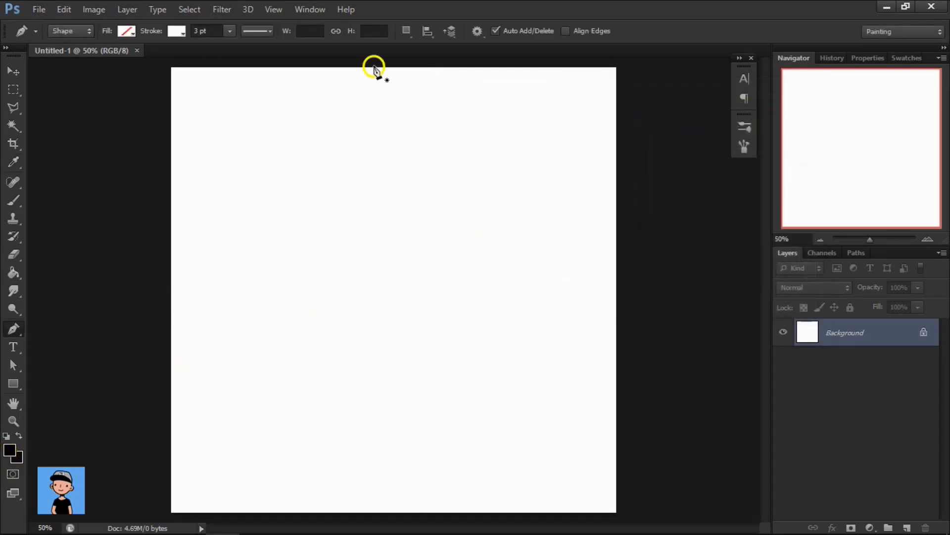
pyautogui.click(178, 33)
pyautogui.click(114, 60)
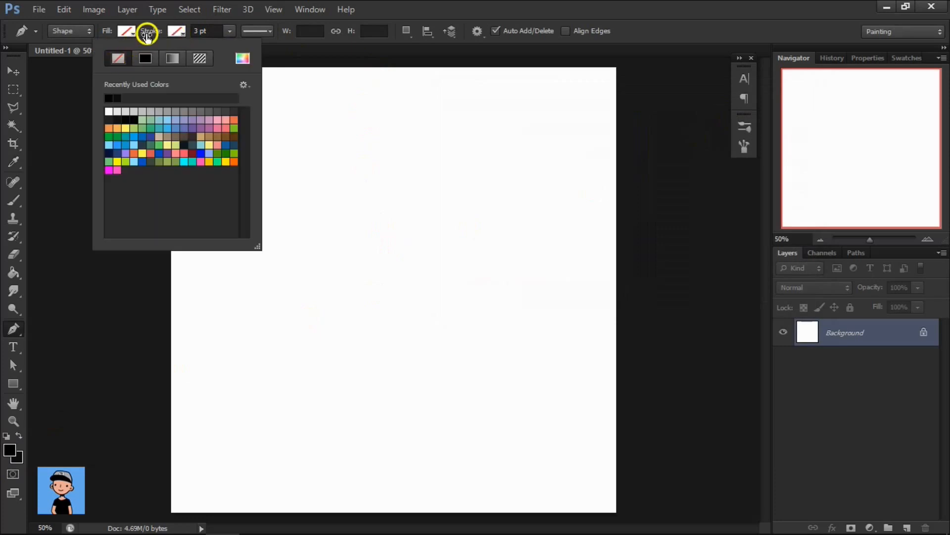
pyautogui.click(135, 32)
pyautogui.click(131, 31)
pyautogui.click(95, 57)
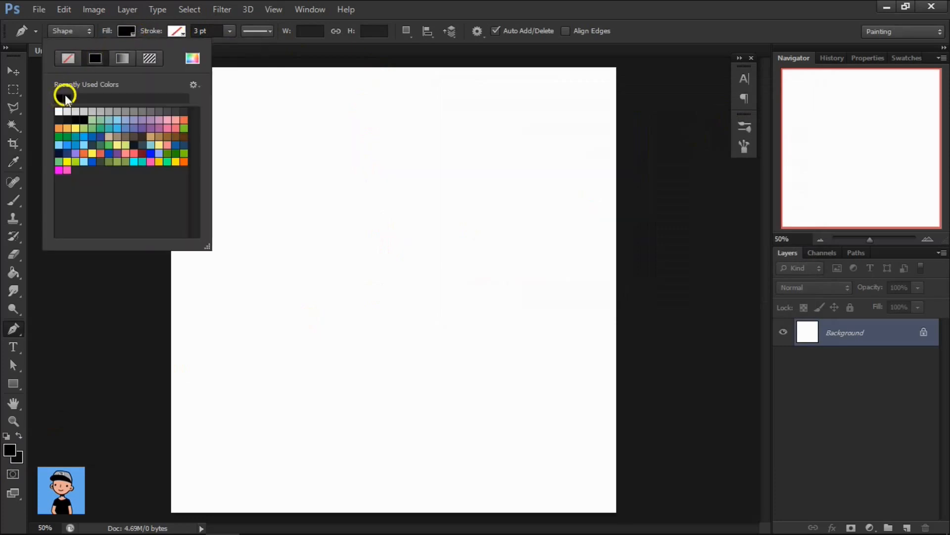
pyautogui.click(130, 32)
# Draw a closed, curved grass blade about 141 px wide and 731 px high with the Pen tool, ending in a pointed tip.
pyautogui.click(360, 381)
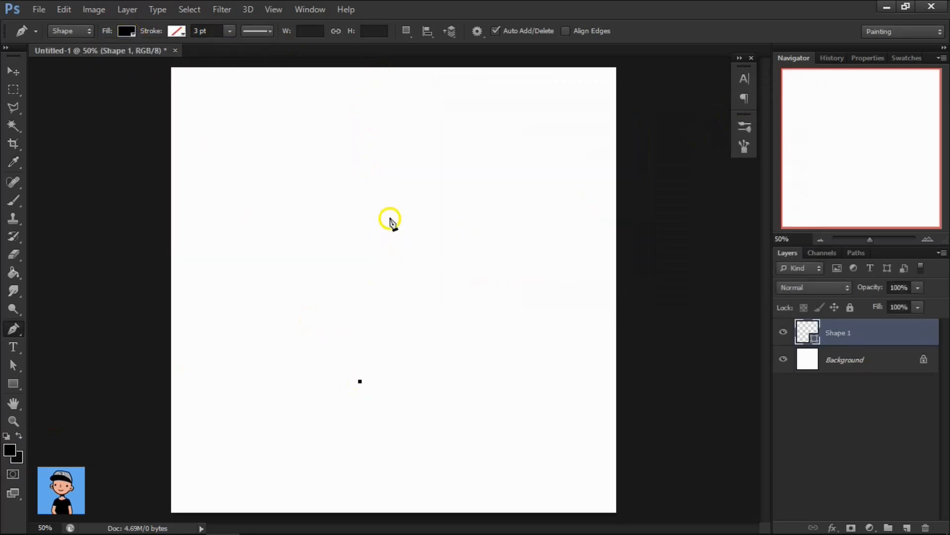
pyautogui.moveTo(400, 130); pyautogui.dragTo(452, 63)
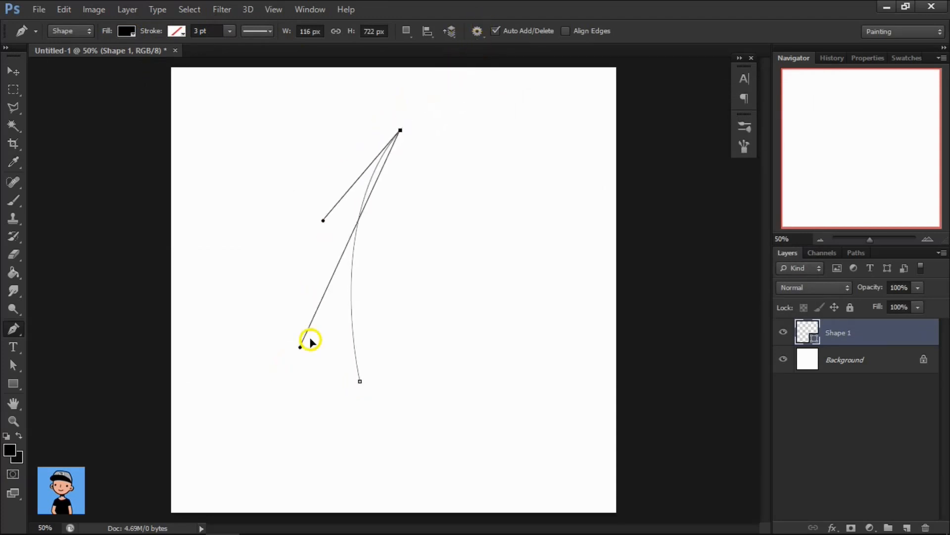
pyautogui.click(360, 381)
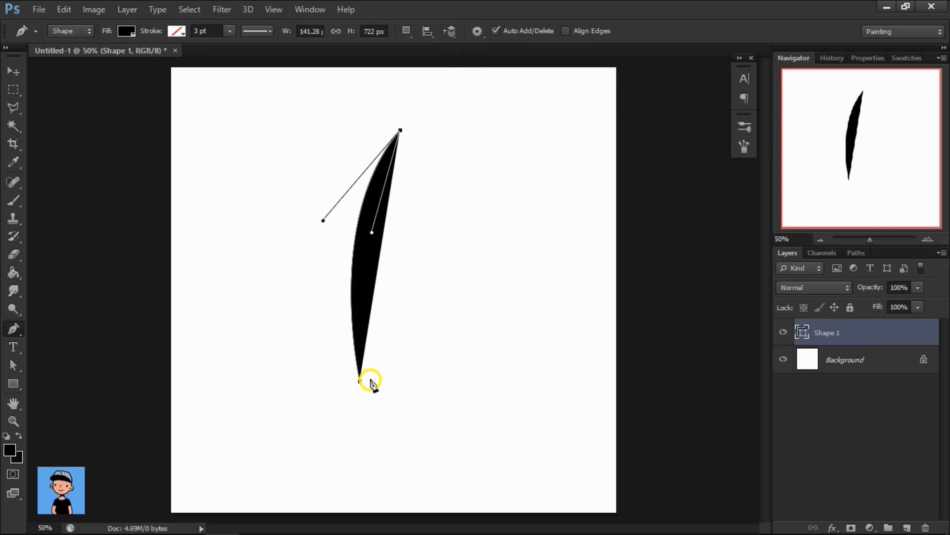
pyautogui.moveTo(370, 380)
pyautogui.mouseDown()
pyautogui.moveTo(403, 424)
pyautogui.moveTo(382, 530)
pyautogui.moveTo(364, 385)
pyautogui.mouseUp()
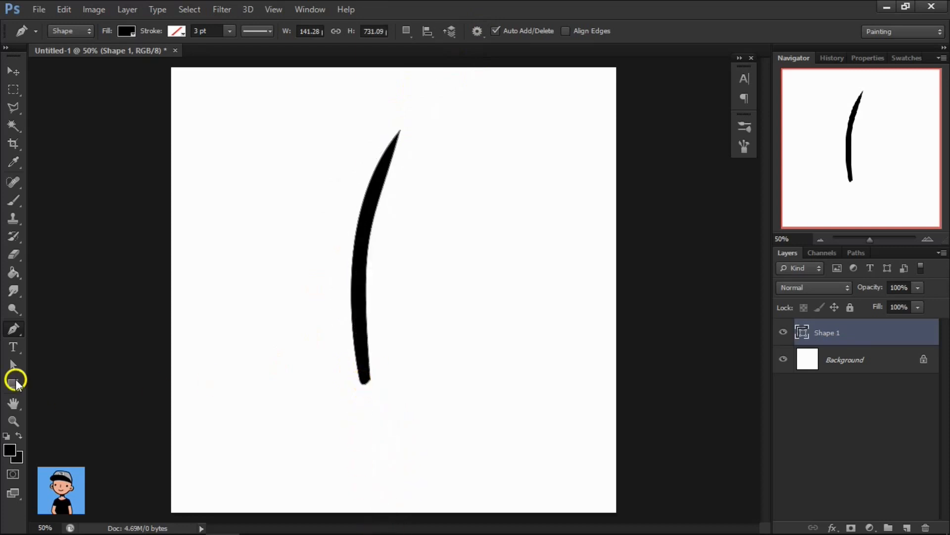
# Refine the blade with the Convert Point tool so its inner curve tapers smoothly to the tip and the base is flat and slightly wider.
pyautogui.moveTo(13, 328); pyautogui.dragTo(62, 380)
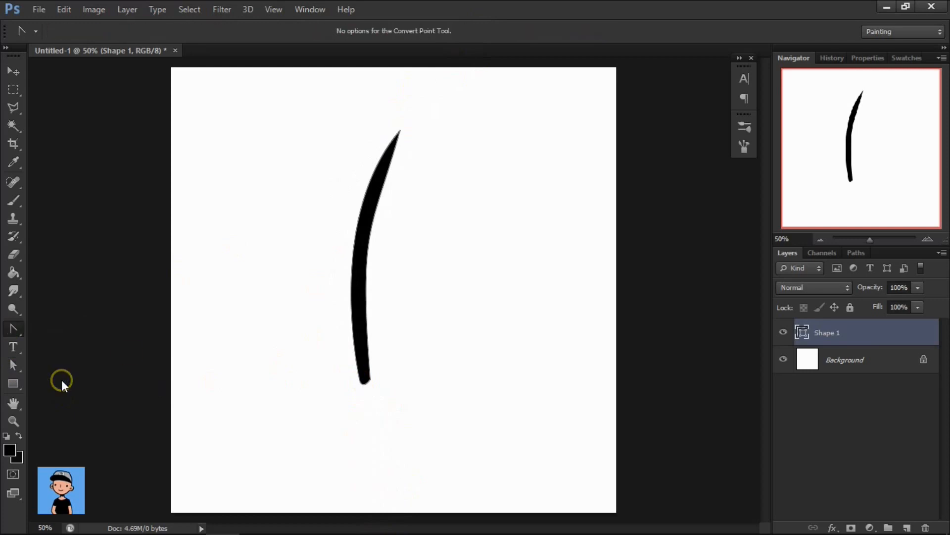
pyautogui.click(383, 188)
pyautogui.moveTo(372, 233); pyautogui.dragTo(364, 210)
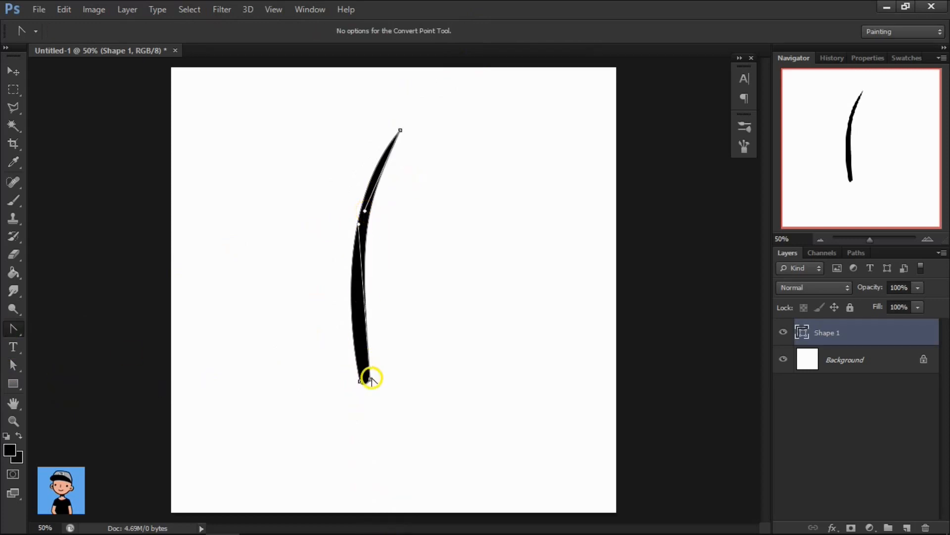
pyautogui.click(372, 380)
pyautogui.moveTo(364, 212)
pyautogui.mouseDown()
pyautogui.moveTo(339, 219)
pyautogui.moveTo(331, 241)
pyautogui.moveTo(337, 233)
pyautogui.mouseUp()
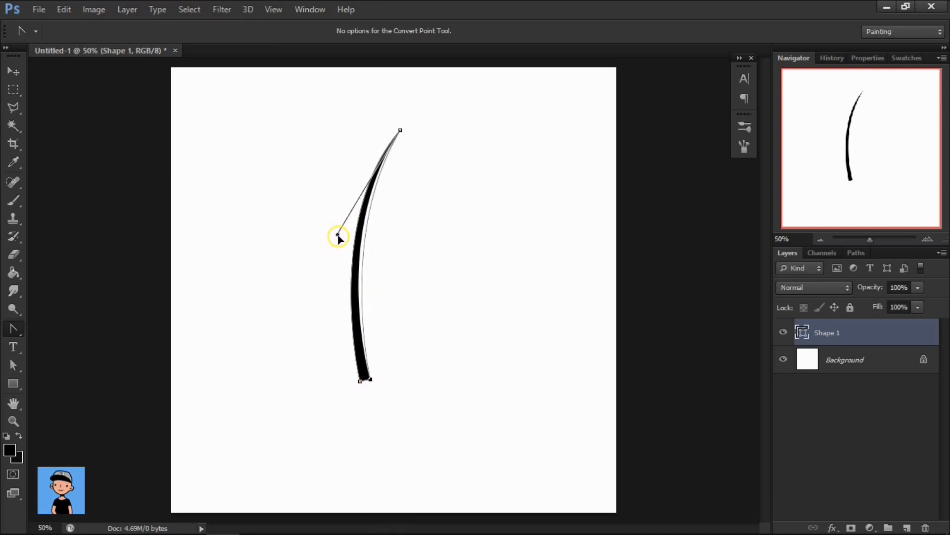
pyautogui.click(375, 380)
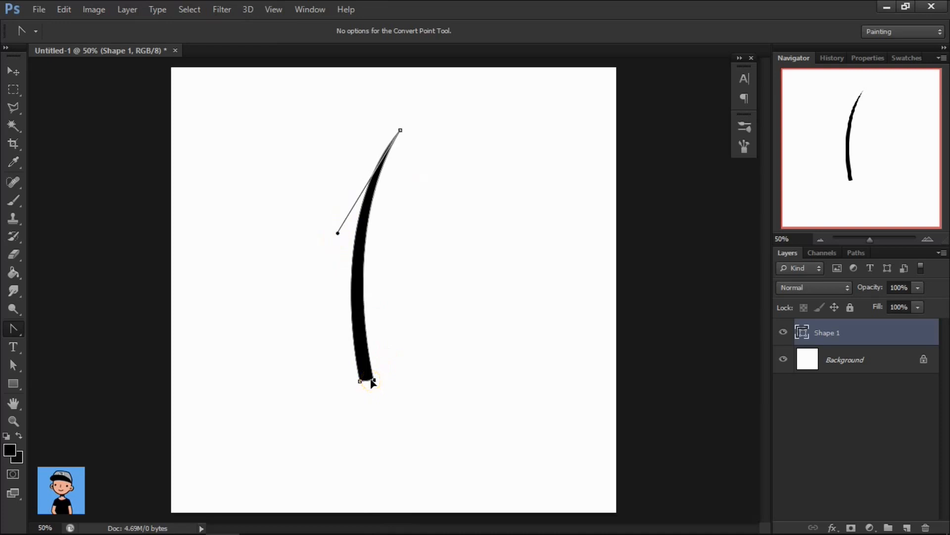
pyautogui.press('Return')
# Duplicate the blade with the Path Selection tool to make three spaced blades in the same shape layer.
pyautogui.moveTo(9, 380); pyautogui.dragTo(79, 363)
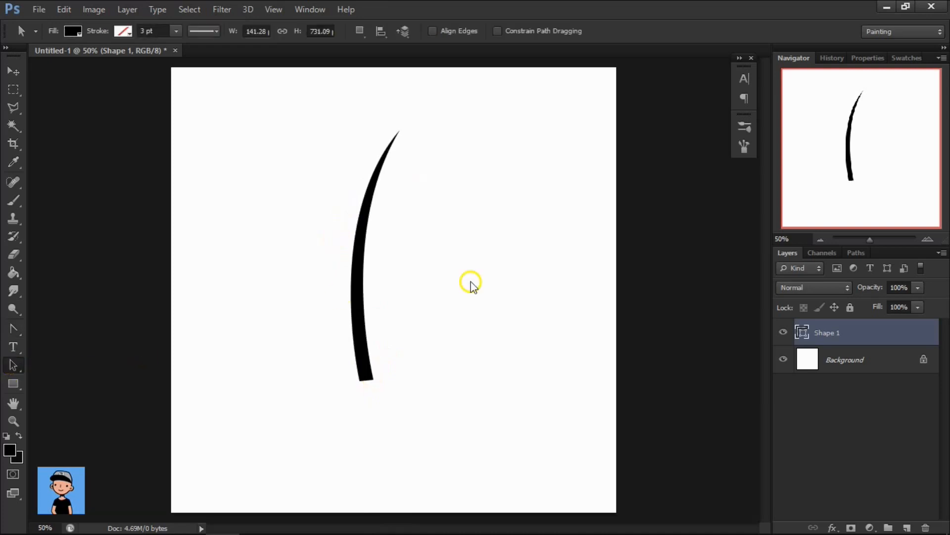
pyautogui.moveTo(353, 280)
pyautogui.mouseDown()
pyautogui.moveTo(373, 295)
pyautogui.moveTo(401, 295)
pyautogui.moveTo(348, 297)
pyautogui.mouseUp()
pyautogui.moveTo(348, 297); pyautogui.dragTo(262, 303)
# Scale down the middle blade and place it close to the right of the rightmost tall blade.
pyautogui.click(357, 323)
pyautogui.hotkey('ctrl', 't')
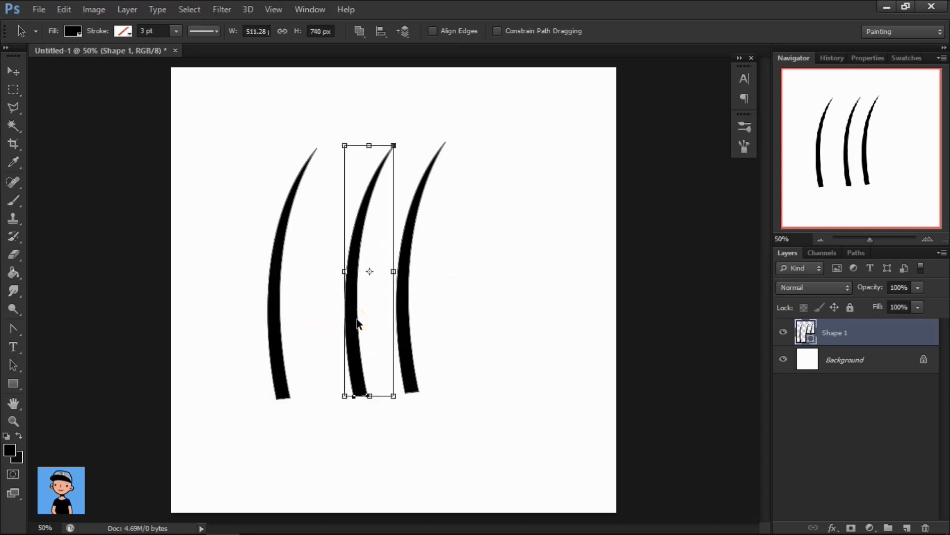
pyautogui.moveTo(393, 146); pyautogui.dragTo(386, 185)
pyautogui.moveTo(377, 227)
pyautogui.mouseDown()
pyautogui.moveTo(409, 252)
pyautogui.moveTo(449, 263)
pyautogui.mouseUp()
pyautogui.press('Return')
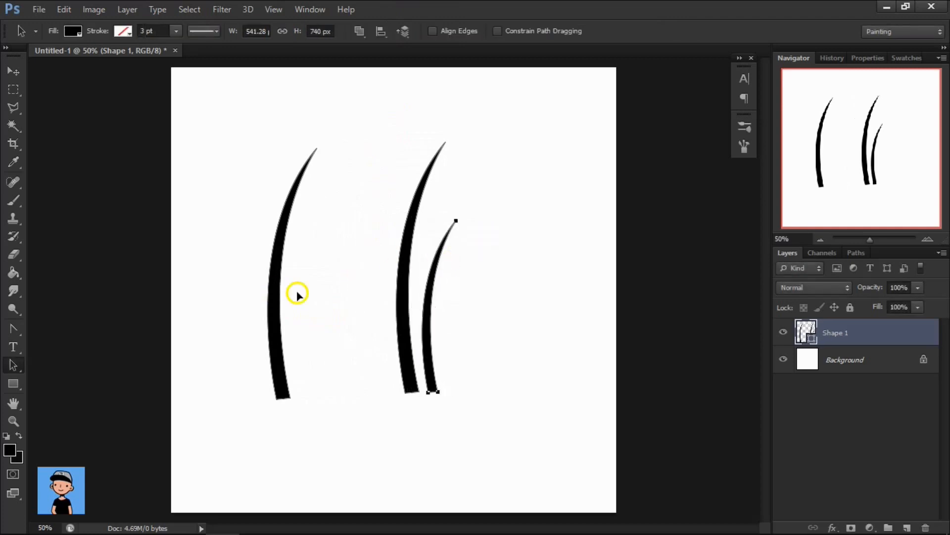
# Scale down the leftmost blade, flip it horizontally, tilt it slightly and place it just left of the tall blade.
pyautogui.moveTo(273, 293); pyautogui.dragTo(342, 290)
pyautogui.hotkey('ctrl', 't')
pyautogui.moveTo(384, 145)
pyautogui.mouseDown()
pyautogui.moveTo(374, 206)
pyautogui.moveTo(401, 182)
pyautogui.mouseUp()
pyautogui.rightClick(358, 229)
pyautogui.click(366, 434)
pyautogui.moveTo(408, 153); pyautogui.dragTo(426, 157)
pyautogui.moveTo(372, 213)
pyautogui.mouseDown()
pyautogui.moveTo(384, 257)
pyautogui.moveTo(382, 239)
pyautogui.mouseUp()
pyautogui.press('Return')
# Duplicate the tall blade, flip it horizontally, scale it to about 82%, rotate it about 10° and place it at the cluster's right edge.
pyautogui.moveTo(402, 272); pyautogui.dragTo(320, 282)
pyautogui.hotkey('ctrl', 't')
pyautogui.rightClick(335, 271)
pyautogui.click(379, 475)
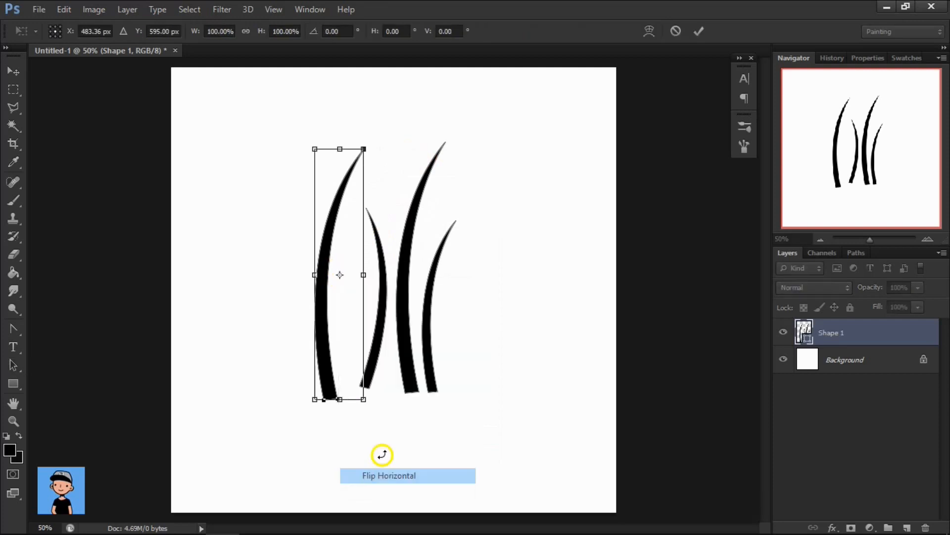
pyautogui.moveTo(312, 148); pyautogui.dragTo(332, 191)
pyautogui.moveTo(411, 193); pyautogui.dragTo(451, 186)
pyautogui.moveTo(373, 218)
pyautogui.mouseDown()
pyautogui.moveTo(440, 212)
pyautogui.moveTo(467, 195)
pyautogui.moveTo(470, 224)
pyautogui.mouseUp()
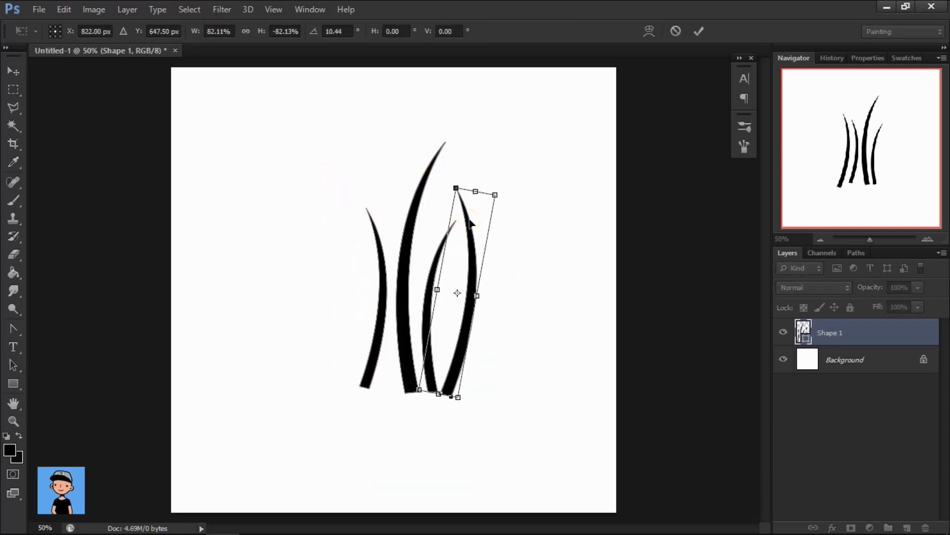
pyautogui.press('Return')
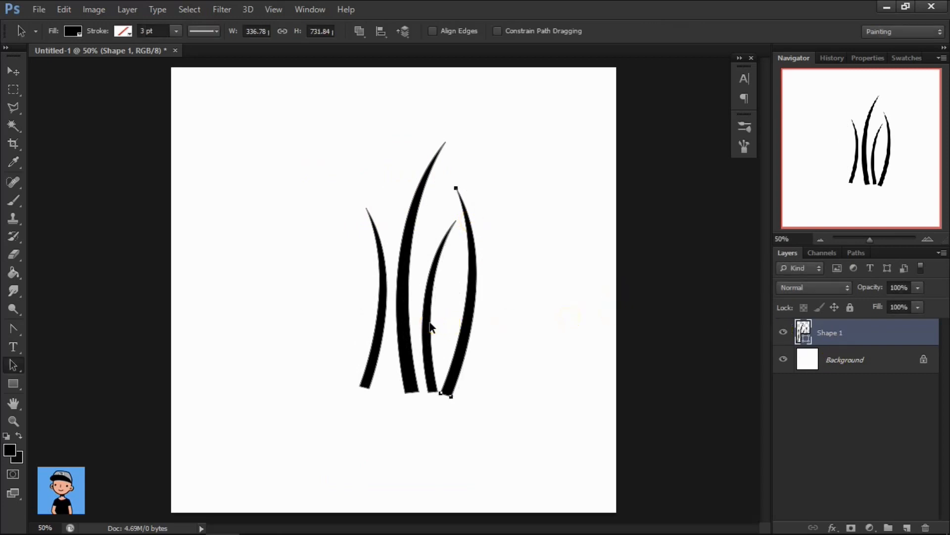
# Duplicate all four grass blades slightly to the left and put the copies into free transform.
pyautogui.moveTo(397, 326); pyautogui.dragTo(361, 328)
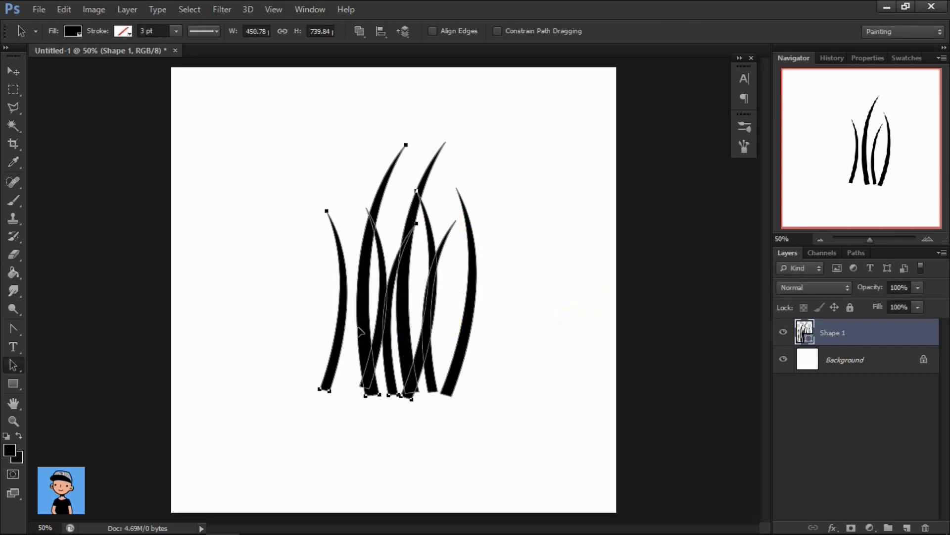
pyautogui.hotkey('ctrl', 't')
# Try flipping the four duplicated blades horizontally and vertically.
pyautogui.rightClick(406, 302)
pyautogui.click(455, 277)
pyautogui.rightClick(399, 309)
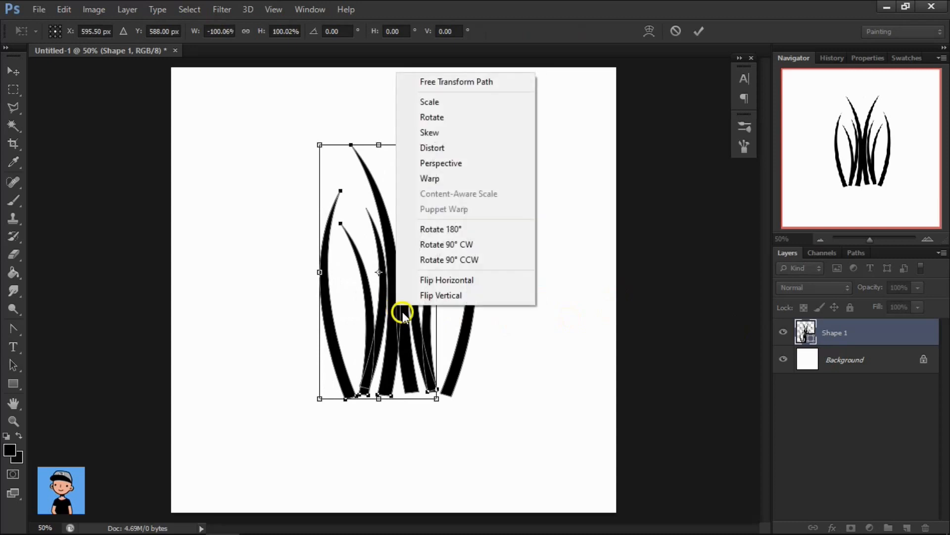
pyautogui.click(446, 292)
pyautogui.rightClick(410, 304)
pyautogui.click(462, 523)
pyautogui.rightClick(415, 296)
pyautogui.click(452, 502)
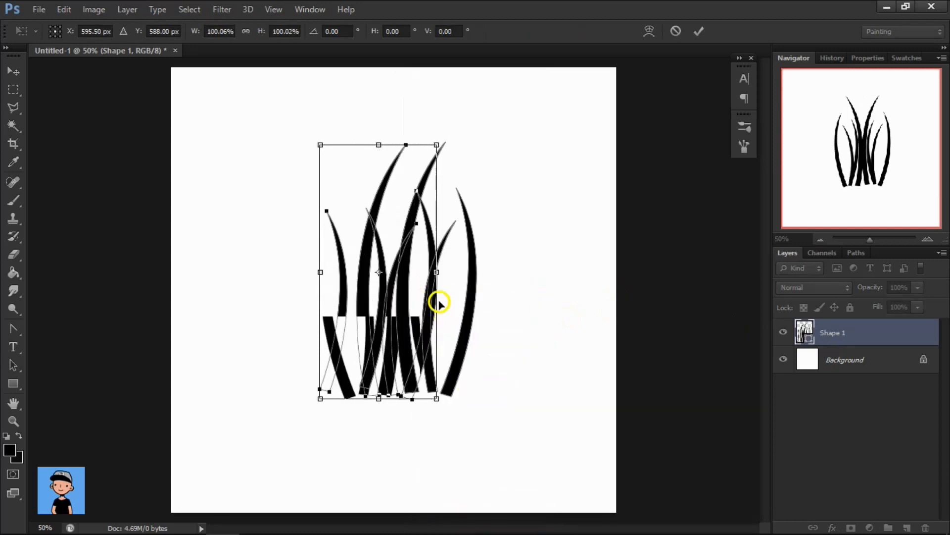
# Move the four duplicated blades a little further left and apply the transform.
pyautogui.moveTo(418, 300); pyautogui.dragTo(399, 303)
pyautogui.press('Return')
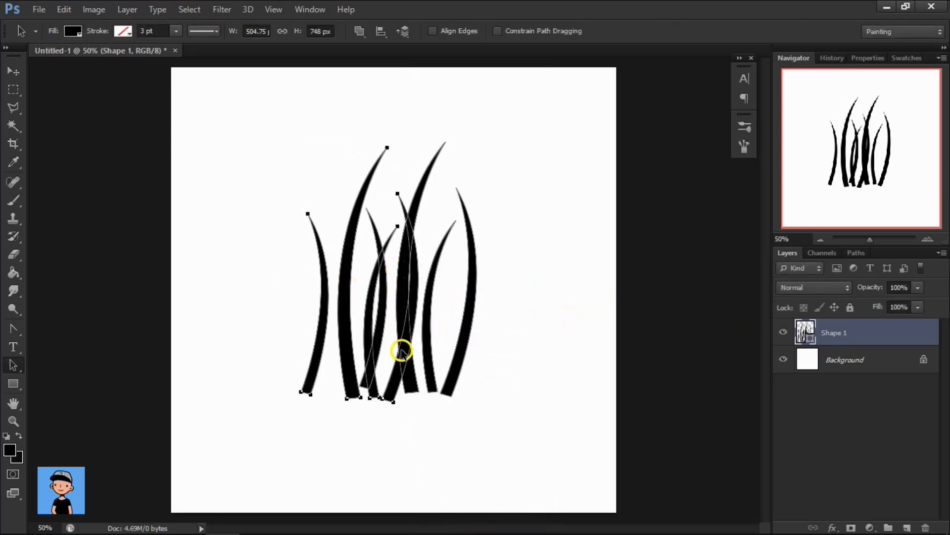
# Rotate the duplicated tall blade counterclockwise by about 14° and shrink it slightly so it leans across the smaller blades.
pyautogui.hotkey('ctrl', 't')
pyautogui.moveTo(459, 194); pyautogui.dragTo(438, 173)
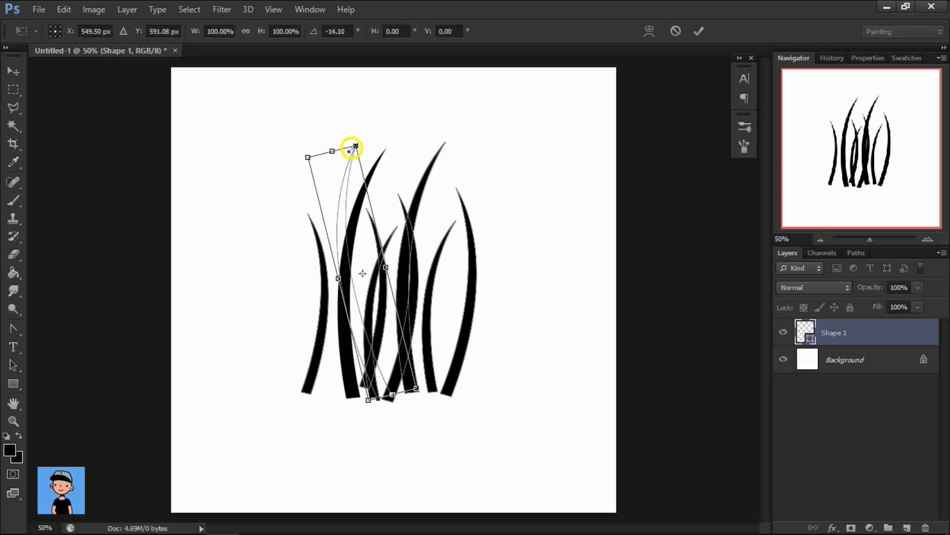
pyautogui.moveTo(353, 147); pyautogui.dragTo(360, 158)
pyautogui.rightClick(350, 214)
pyautogui.click(356, 189)
pyautogui.press('Return')
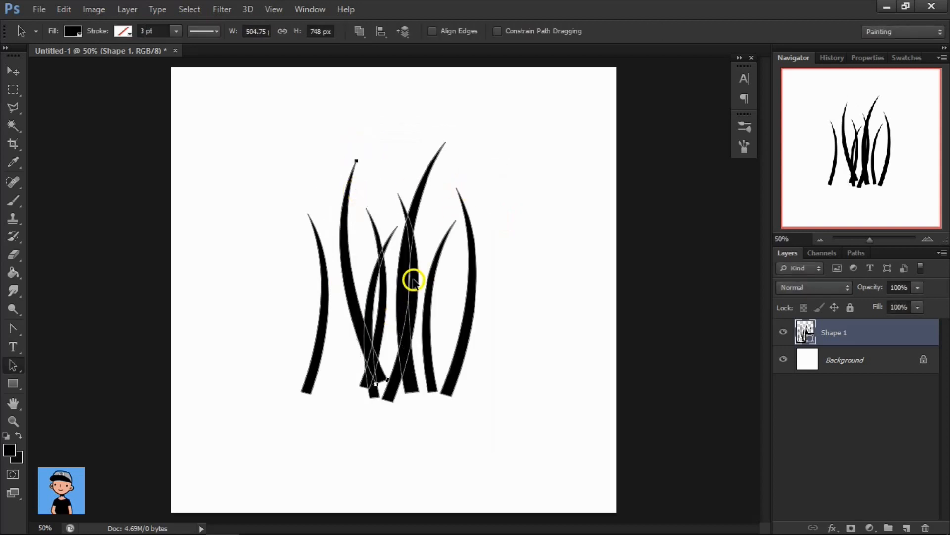
# Add a copy of the central left-curving blade slightly up and to the left, and shift the leftmost blade inward.
pyautogui.moveTo(415, 286); pyautogui.dragTo(398, 267)
pyautogui.moveTo(326, 316); pyautogui.dragTo(335, 318)
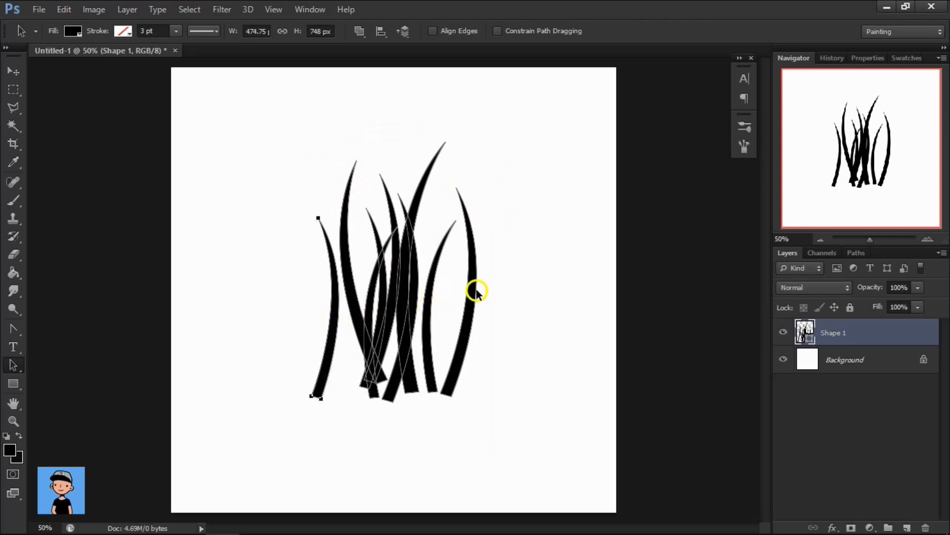
# Select all the grass blades, scale them together to about 143% and move the cluster down slightly to fill the canvas.
pyautogui.moveTo(584, 219); pyautogui.dragTo(255, 412)
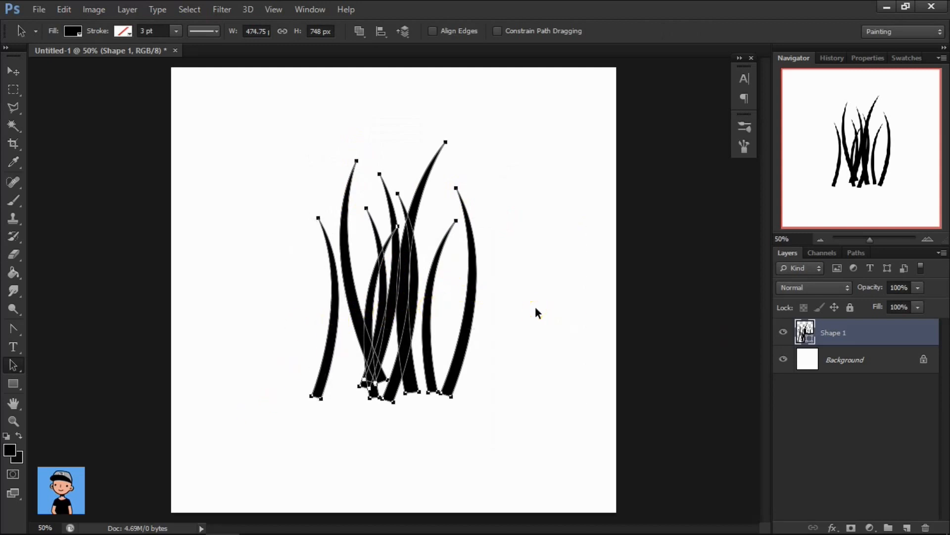
pyautogui.hotkey('ctrl', 't')
pyautogui.moveTo(476, 397); pyautogui.dragTo(511, 454)
pyautogui.moveTo(441, 299); pyautogui.dragTo(441, 310)
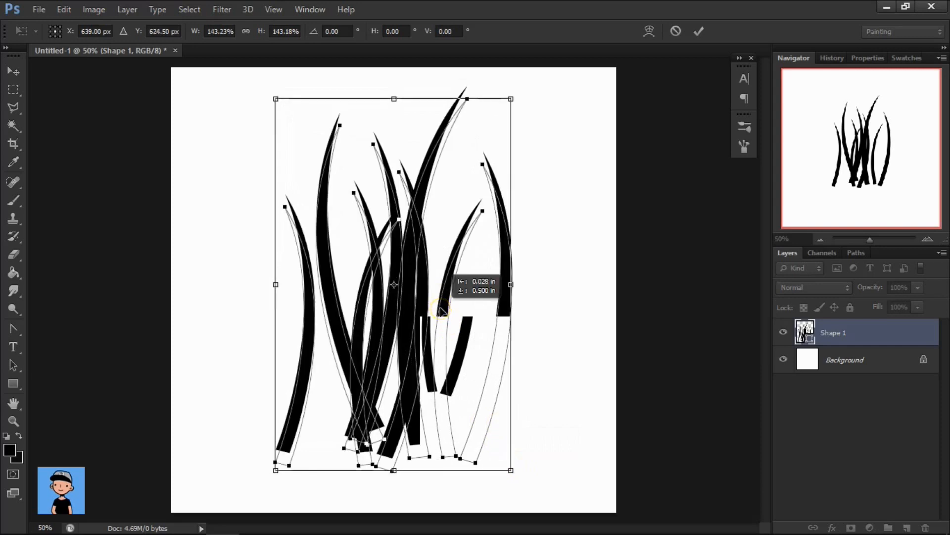
pyautogui.press('Return')
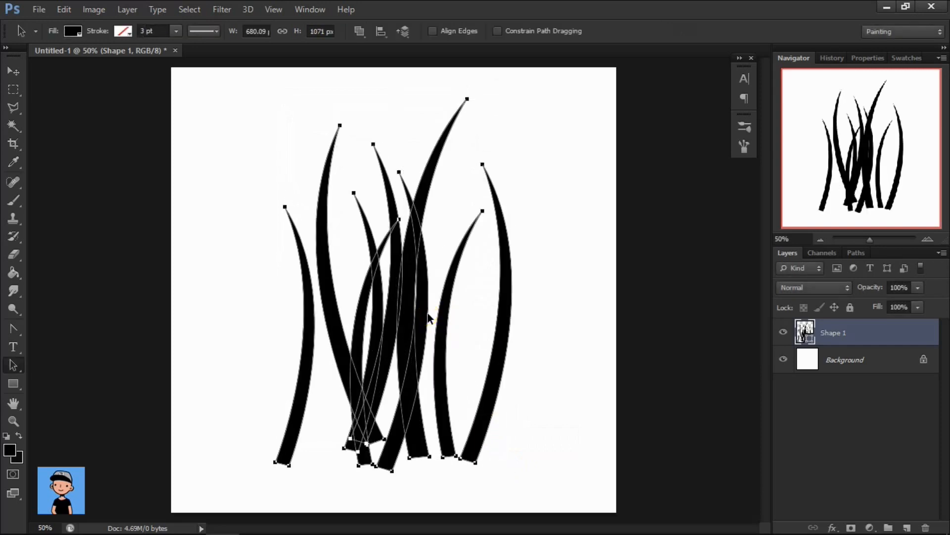
# Hide the Background layer and define the grass cluster as a new brush preset with a custom name.
pyautogui.click(787, 361)
pyautogui.press('Escape')
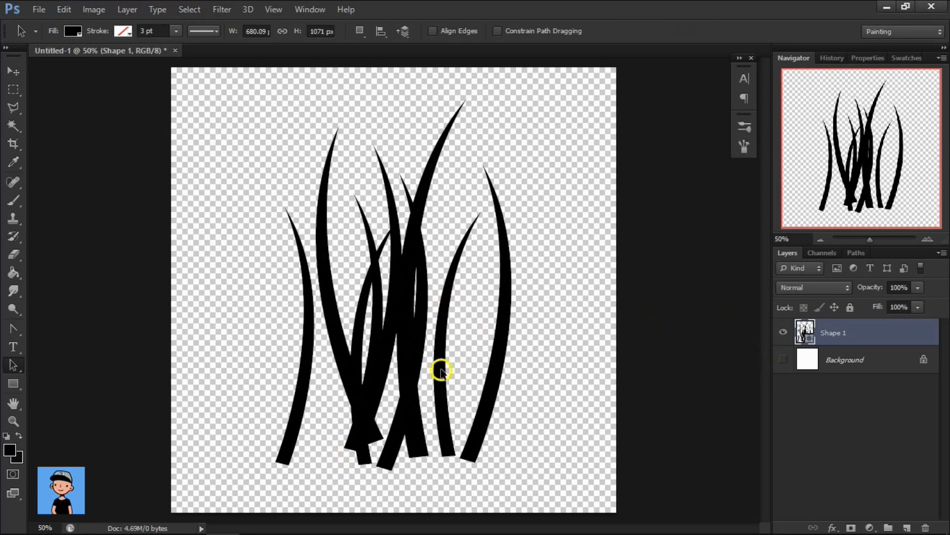
pyautogui.click(63, 10)
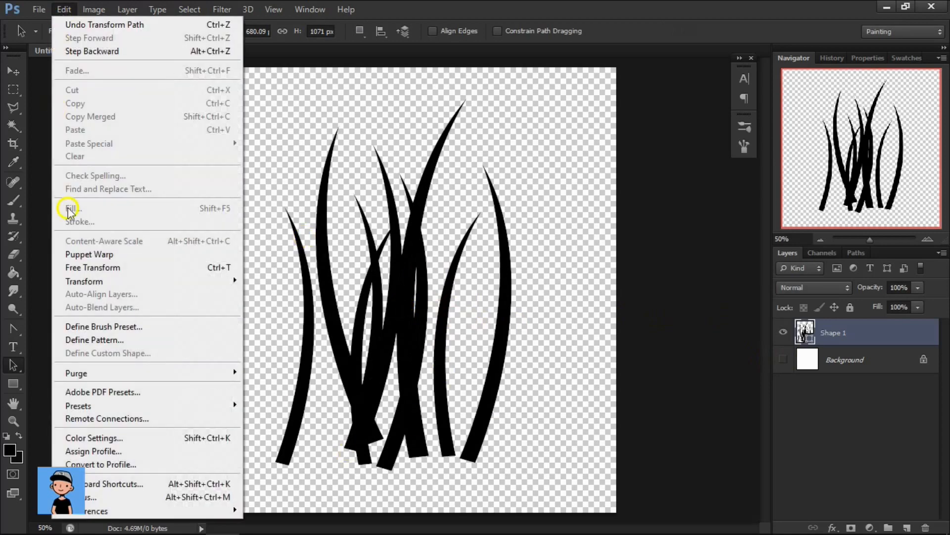
pyautogui.click(92, 327)
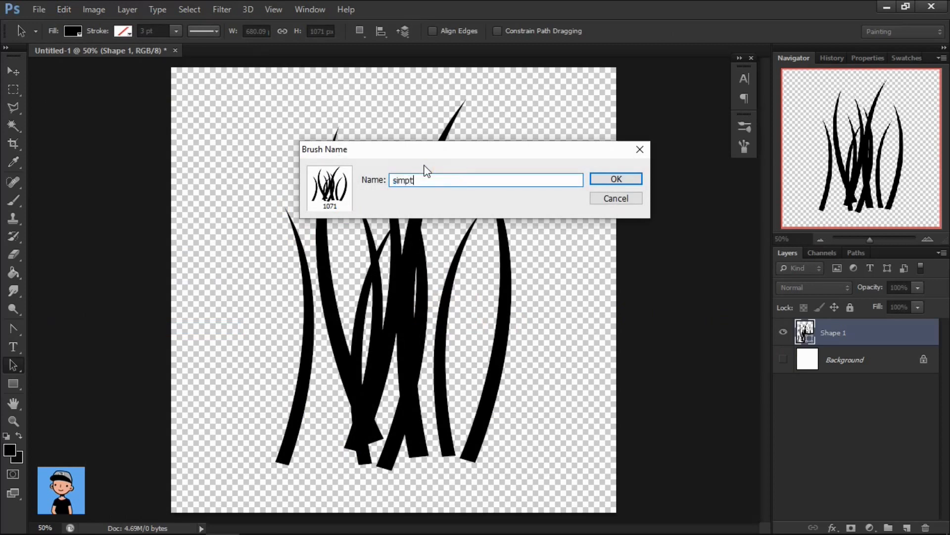
pyautogui.press('Return')
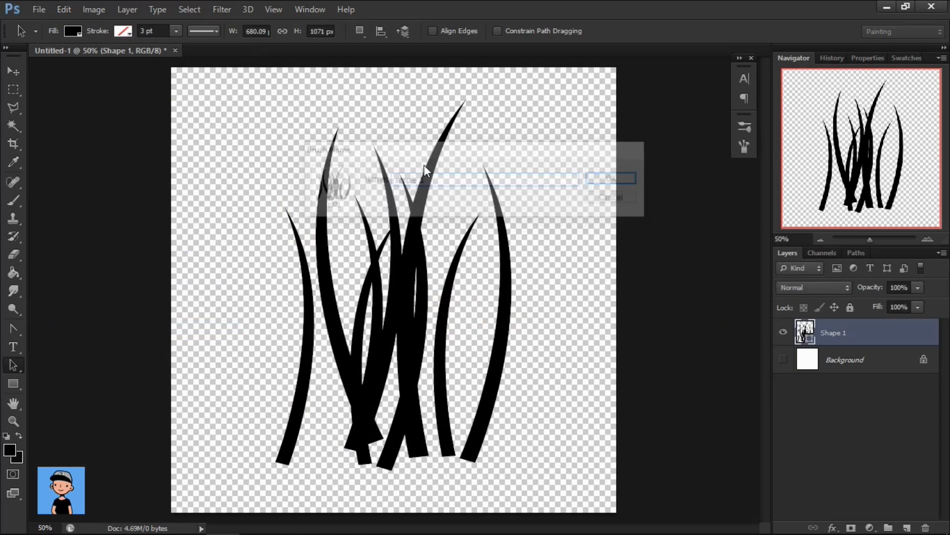
# Hide the Shape 1 layer and add a new empty layer above it.
pyautogui.click(677, 313)
pyautogui.click(783, 332)
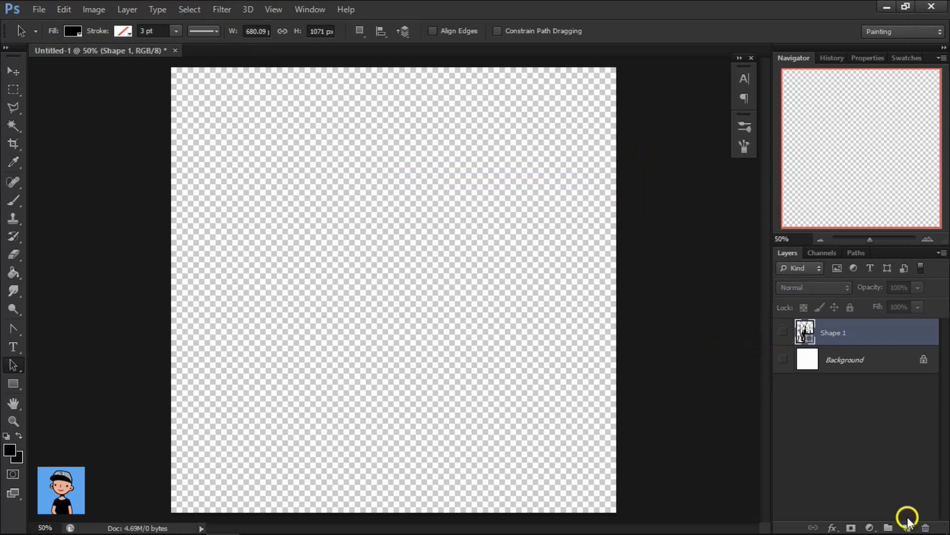
pyautogui.click(907, 528)
# Choose the newly defined 1071 px grass tip for the Brush tool and reduce its size to 903 px.
pyautogui.click(13, 200)
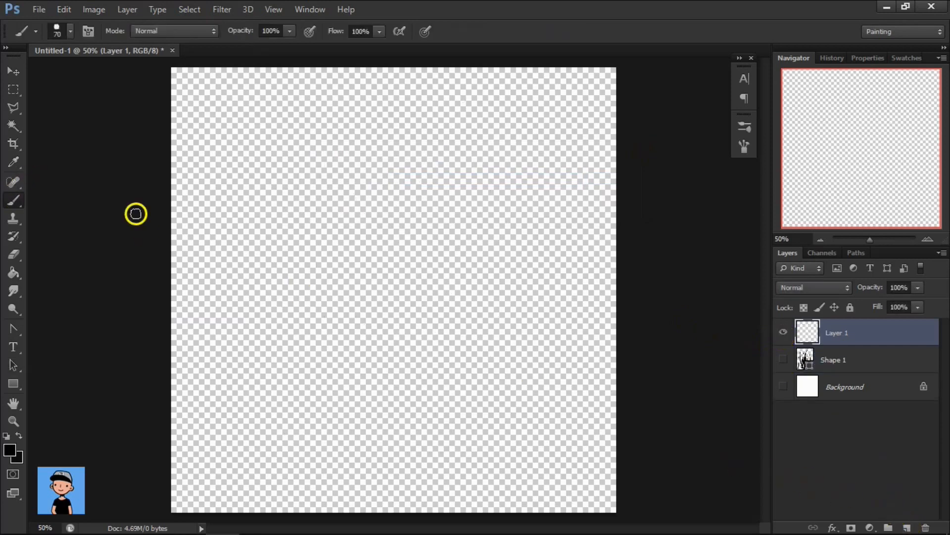
pyautogui.rightClick(291, 207)
pyautogui.scroll(-10, 354, 317)
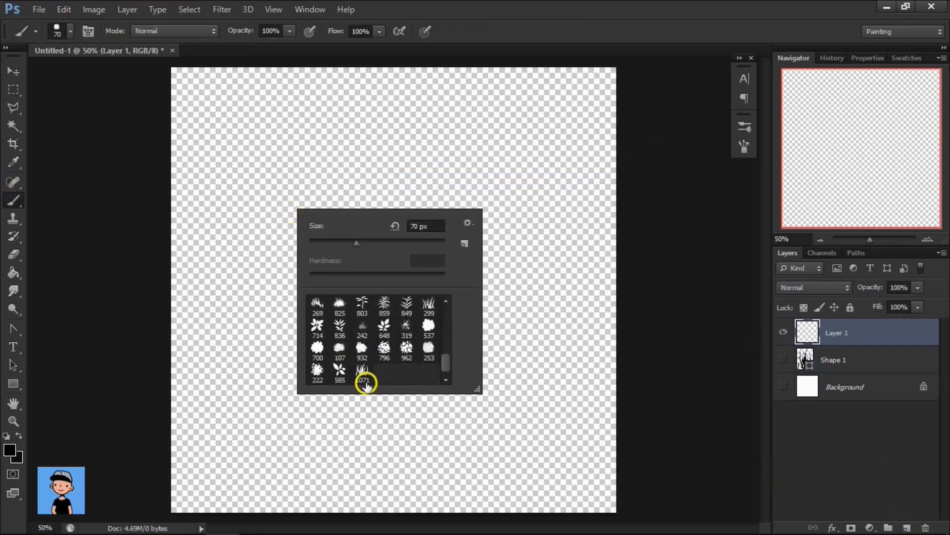
pyautogui.click(362, 372)
pyautogui.moveTo(525, 226); pyautogui.dragTo(483, 236)
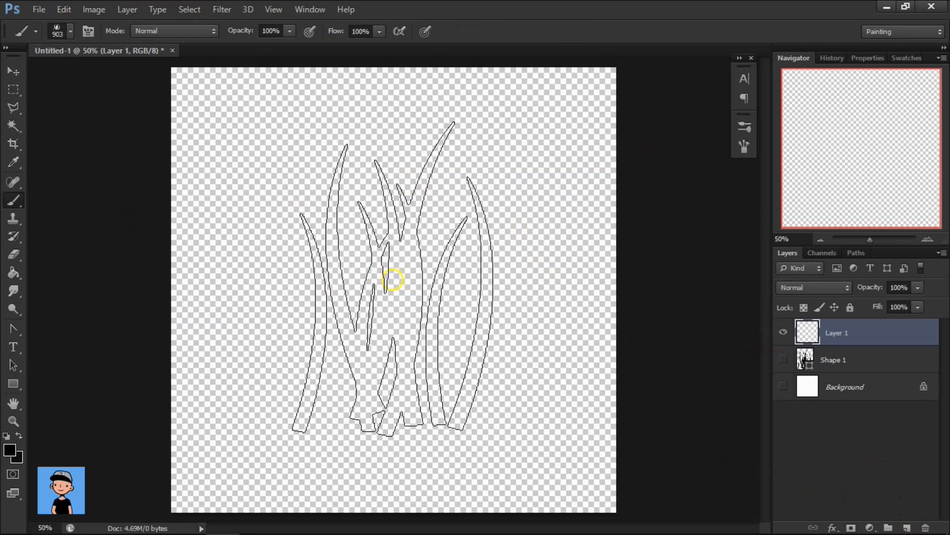
pyautogui.moveTo(390, 278)
pyautogui.mouseDown()
pyautogui.moveTo(518, 303)
pyautogui.moveTo(309, 284)
pyautogui.moveTo(236, 312)
pyautogui.moveTo(419, 298)
pyautogui.mouseUp()
pyautogui.hotkey('ctrl', 'z')
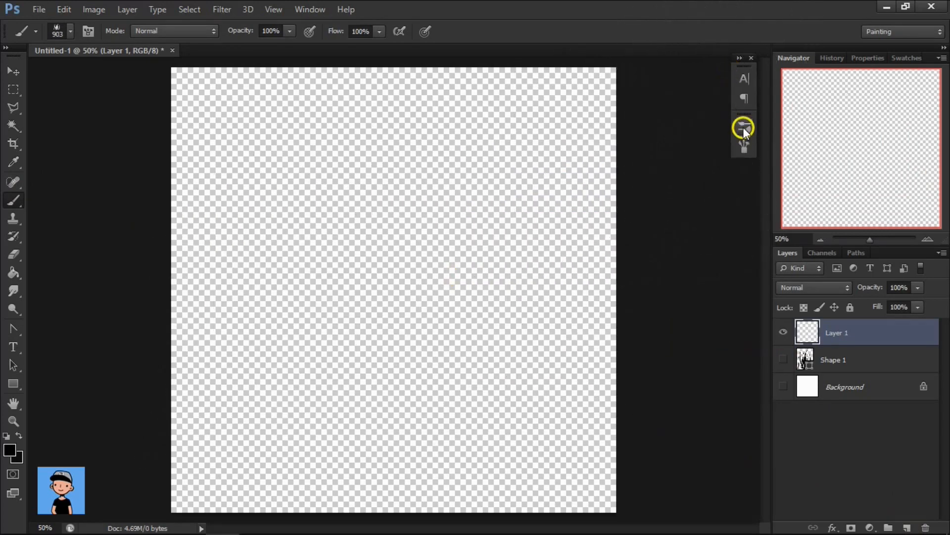
# Enable Shape Dynamics with 94% size jitter, 4% angle jitter and Flip X Jitter, plus Scattering of 67% on both axes with 100% count jitter.
pyautogui.click(744, 126)
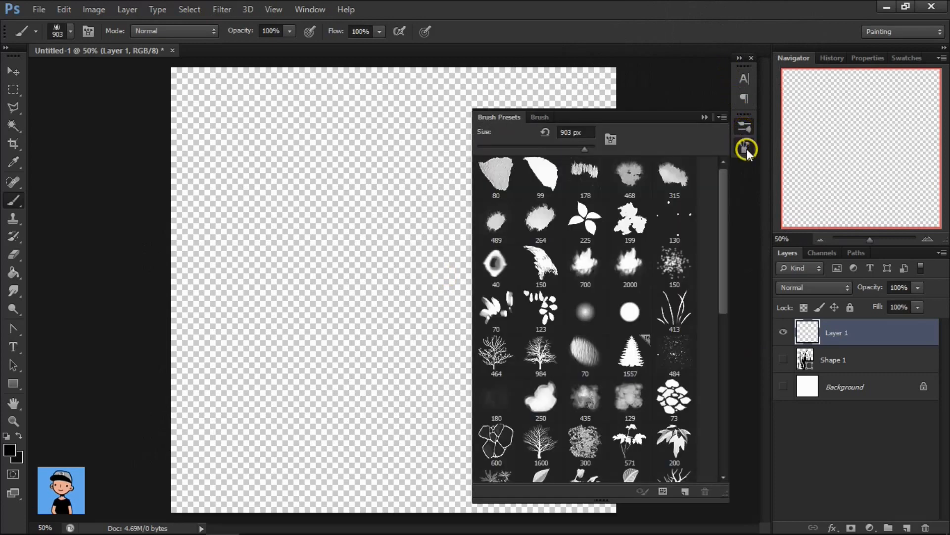
pyautogui.click(745, 148)
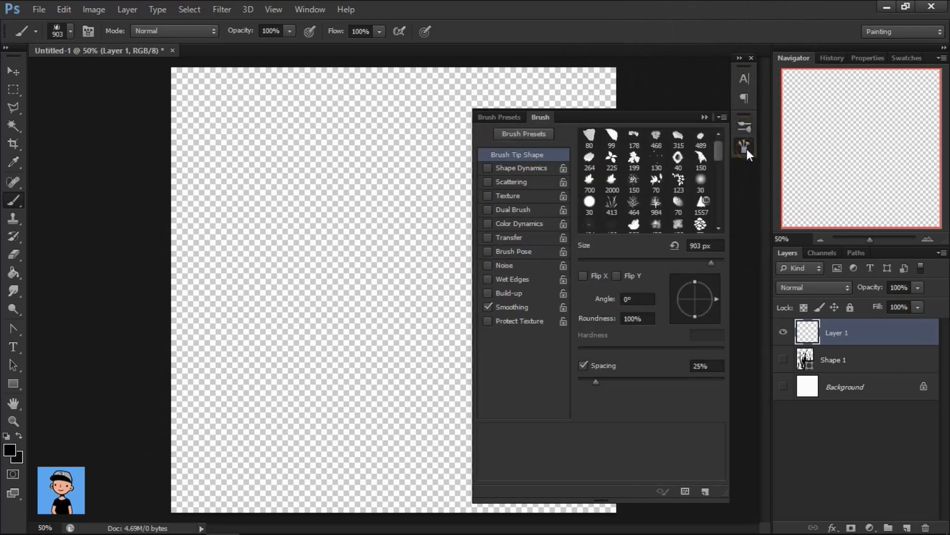
pyautogui.click(516, 169)
pyautogui.moveTo(596, 258)
pyautogui.mouseDown()
pyautogui.moveTo(573, 266)
pyautogui.moveTo(581, 264)
pyautogui.mouseUp()
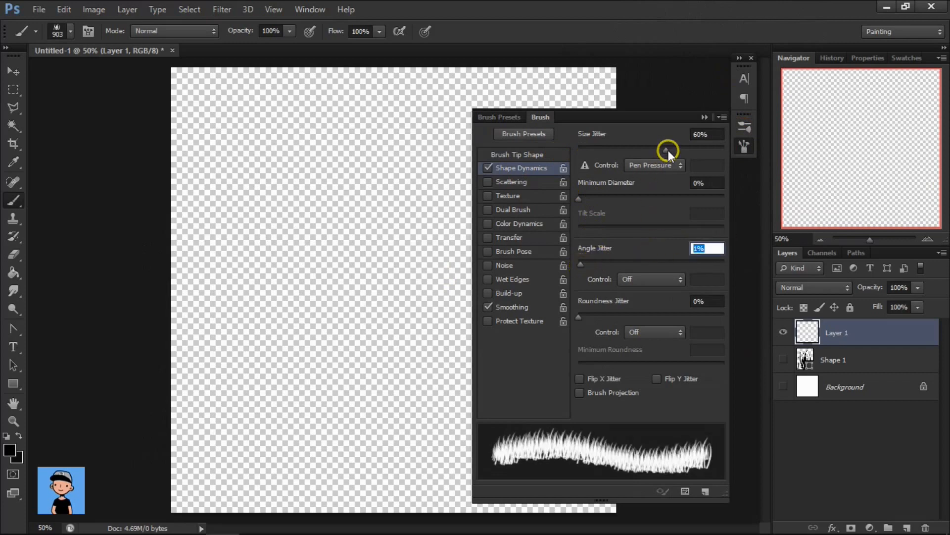
pyautogui.moveTo(668, 150)
pyautogui.mouseDown()
pyautogui.moveTo(652, 155)
pyautogui.moveTo(717, 152)
pyautogui.mouseUp()
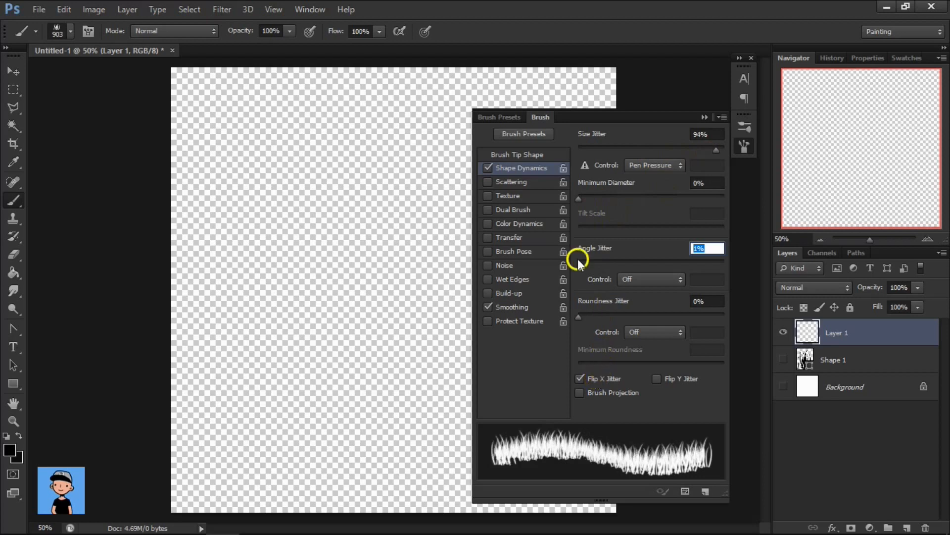
pyautogui.moveTo(578, 259); pyautogui.dragTo(584, 264)
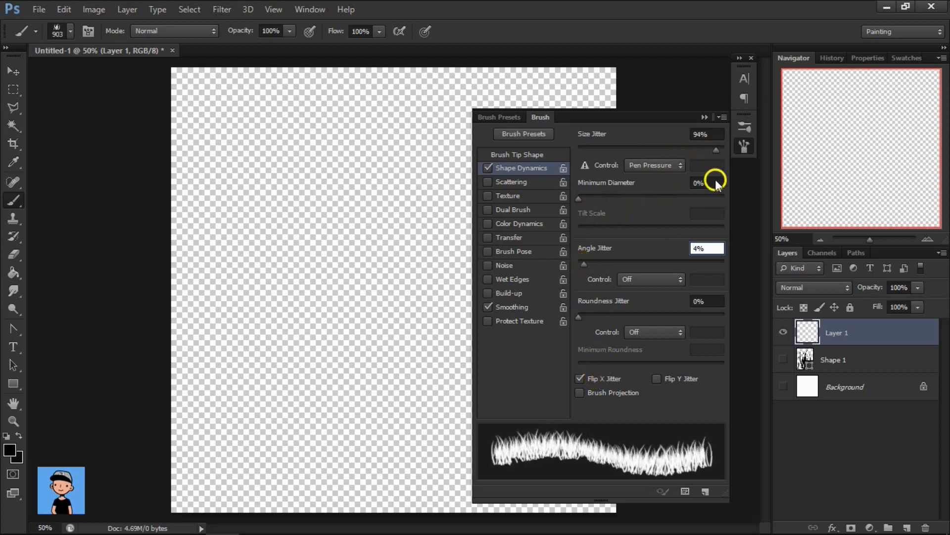
pyautogui.click(519, 177)
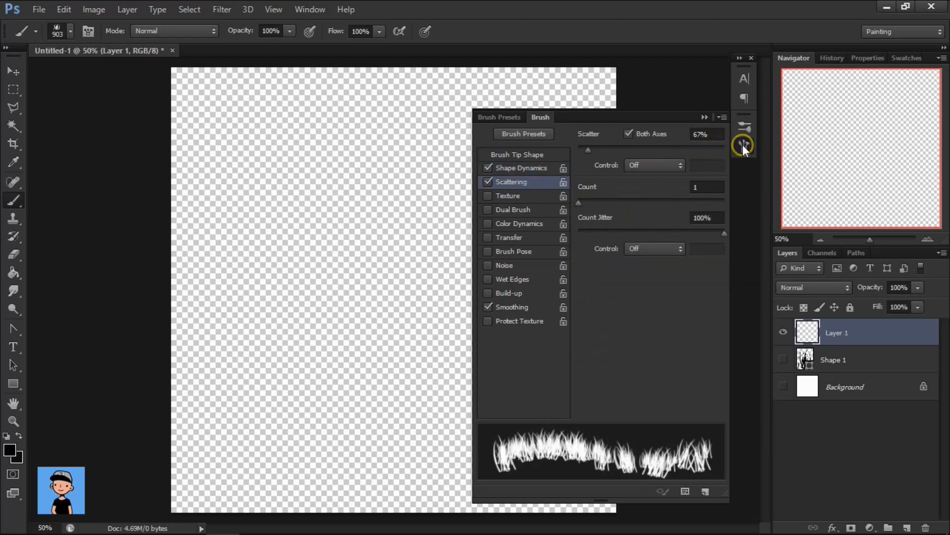
pyautogui.click(742, 144)
# Paint a wide clump of black grass across the middle of Layer 1 with the brush at 491 px, and shift it slightly.
pyautogui.moveTo(352, 308)
pyautogui.mouseDown()
pyautogui.moveTo(366, 312)
pyautogui.moveTo(331, 320)
pyautogui.moveTo(363, 303)
pyautogui.moveTo(453, 294)
pyautogui.mouseUp()
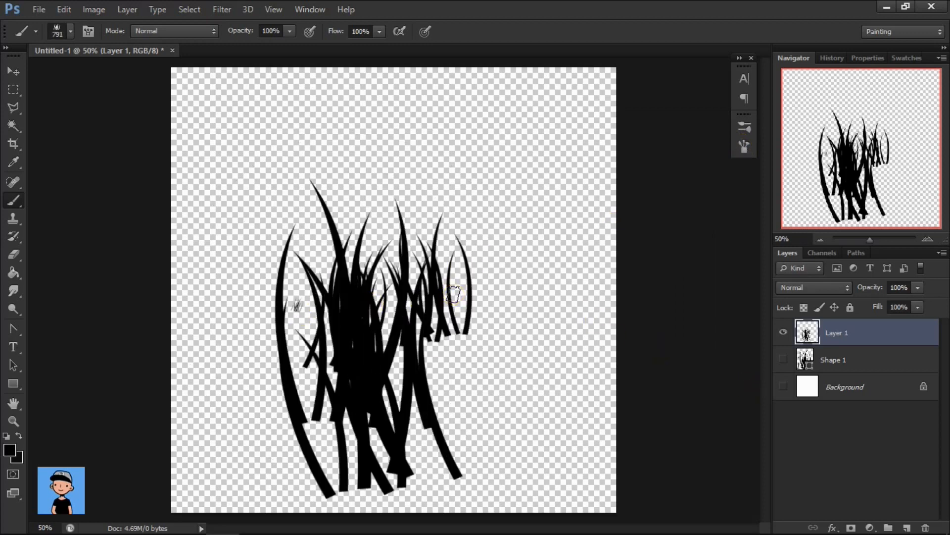
pyautogui.hotkey('ctrl', 'z')
pyautogui.moveTo(404, 262)
pyautogui.mouseDown()
pyautogui.moveTo(314, 275)
pyautogui.moveTo(495, 271)
pyautogui.moveTo(447, 271)
pyautogui.mouseUp()
pyautogui.moveTo(504, 287)
pyautogui.mouseDown()
pyautogui.moveTo(541, 290)
pyautogui.moveTo(255, 304)
pyautogui.moveTo(327, 309)
pyautogui.moveTo(279, 306)
pyautogui.moveTo(505, 296)
pyautogui.moveTo(556, 316)
pyautogui.moveTo(537, 316)
pyautogui.moveTo(548, 335)
pyautogui.moveTo(433, 320)
pyautogui.moveTo(464, 333)
pyautogui.moveTo(476, 309)
pyautogui.moveTo(406, 287)
pyautogui.mouseUp()
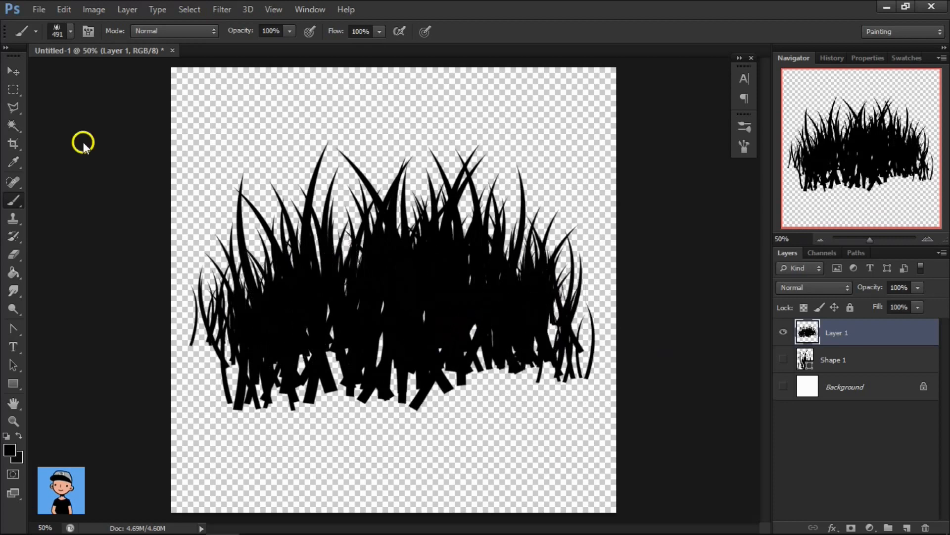
pyautogui.click(14, 71)
pyautogui.moveTo(288, 193); pyautogui.dragTo(296, 197)
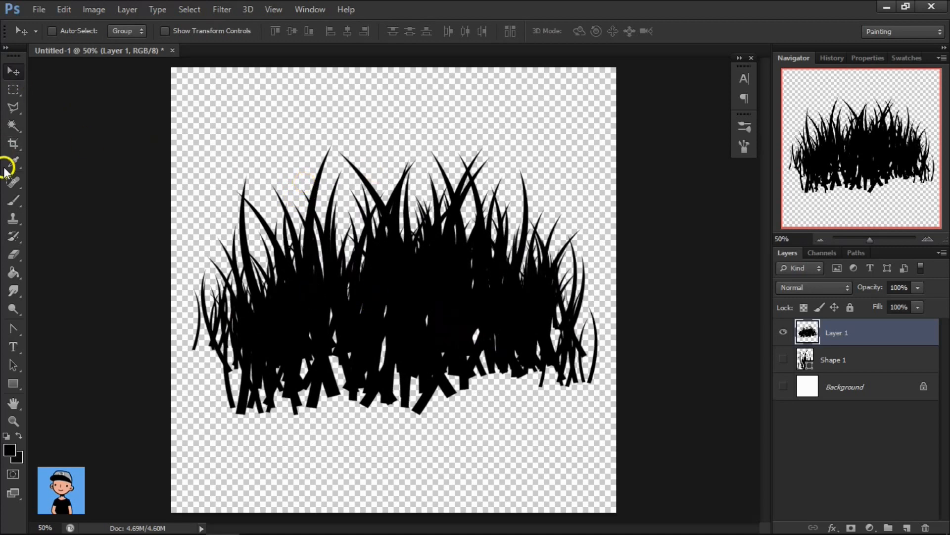
# Save the adjusted 491 px grass brush as a new preset named "simple 1 edited" with its brush size captured.
pyautogui.click(11, 200)
pyautogui.rightClick(403, 180)
pyautogui.click(590, 207)
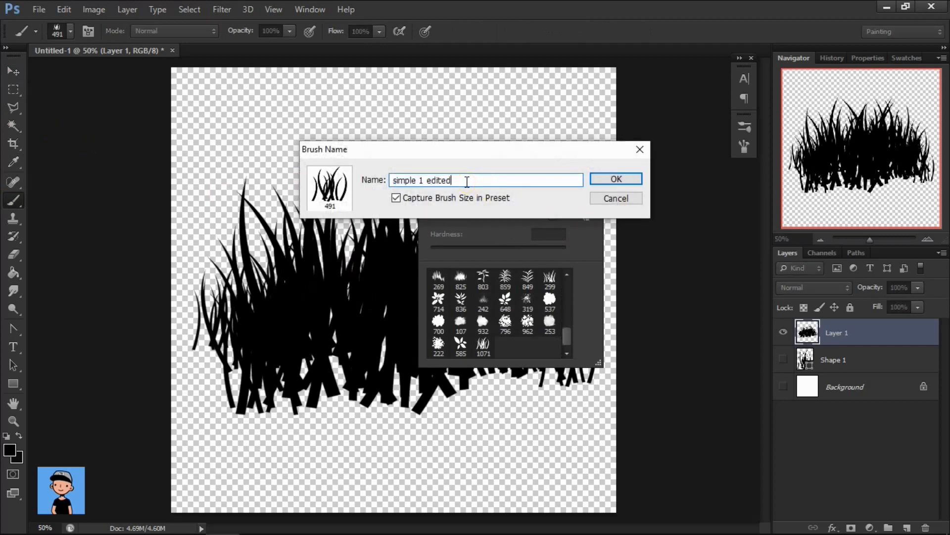
pyautogui.press('Return')
pyautogui.click(495, 349)
pyautogui.click(722, 373)
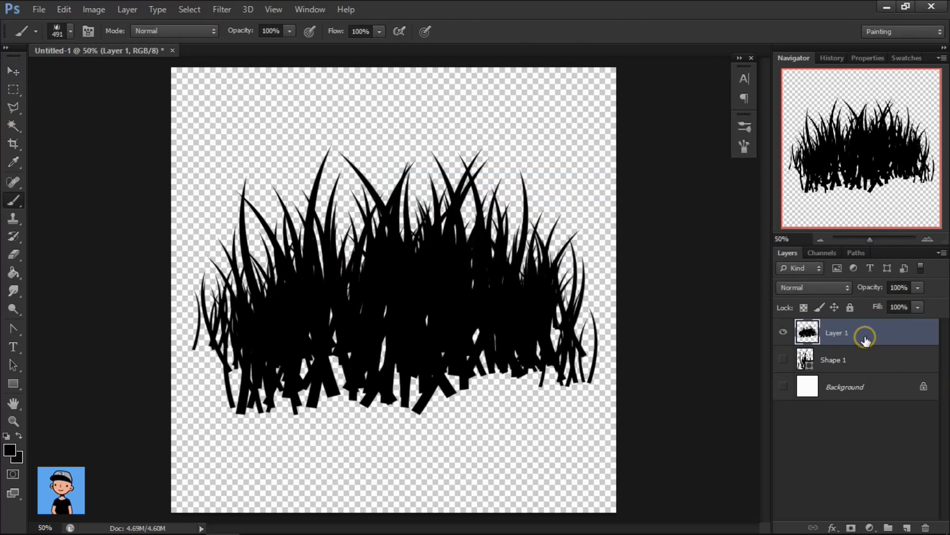
# Set the Eraser tool to use the saved 491 px grass brush preset.
pyautogui.click(13, 254)
pyautogui.rightClick(377, 236)
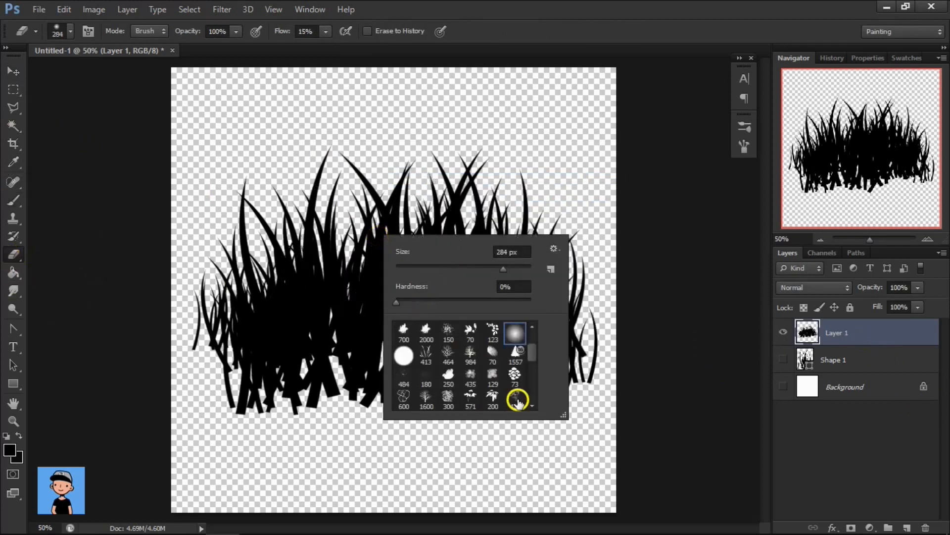
pyautogui.scroll(-10, 518, 396)
pyautogui.click(471, 396)
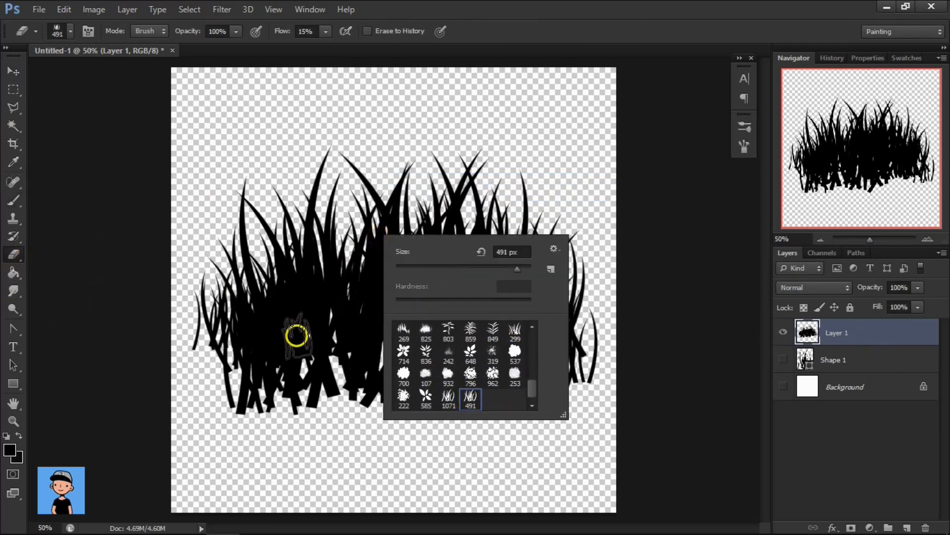
# Try erasing the base of the grass clump with the grass-shaped eraser at 15% flow.
pyautogui.moveTo(297, 336); pyautogui.dragTo(276, 338)
pyautogui.moveTo(237, 386); pyautogui.dragTo(424, 388)
pyautogui.hotkey('ctrl', 'z')
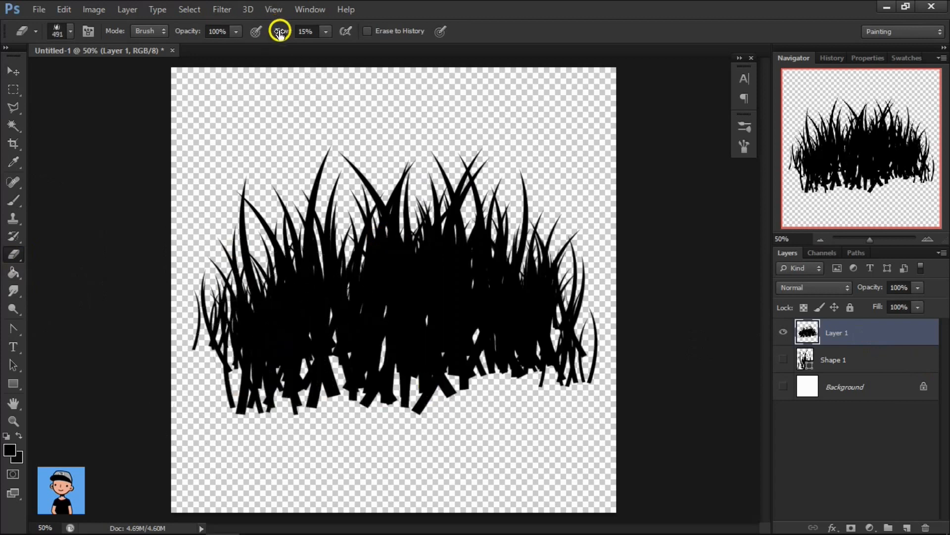
# Set the eraser flow to 100% and erase the base of the clump into a jagged, grass-shaped lower edge.
pyautogui.moveTo(280, 31); pyautogui.dragTo(322, 31)
pyautogui.moveTo(250, 373)
pyautogui.mouseDown()
pyautogui.moveTo(297, 392)
pyautogui.moveTo(381, 397)
pyautogui.moveTo(510, 388)
pyautogui.moveTo(262, 409)
pyautogui.moveTo(316, 402)
pyautogui.moveTo(226, 400)
pyautogui.moveTo(610, 400)
pyautogui.moveTo(499, 405)
pyautogui.moveTo(546, 403)
pyautogui.moveTo(479, 426)
pyautogui.moveTo(564, 404)
pyautogui.moveTo(561, 370)
pyautogui.moveTo(527, 371)
pyautogui.moveTo(525, 349)
pyautogui.mouseUp()
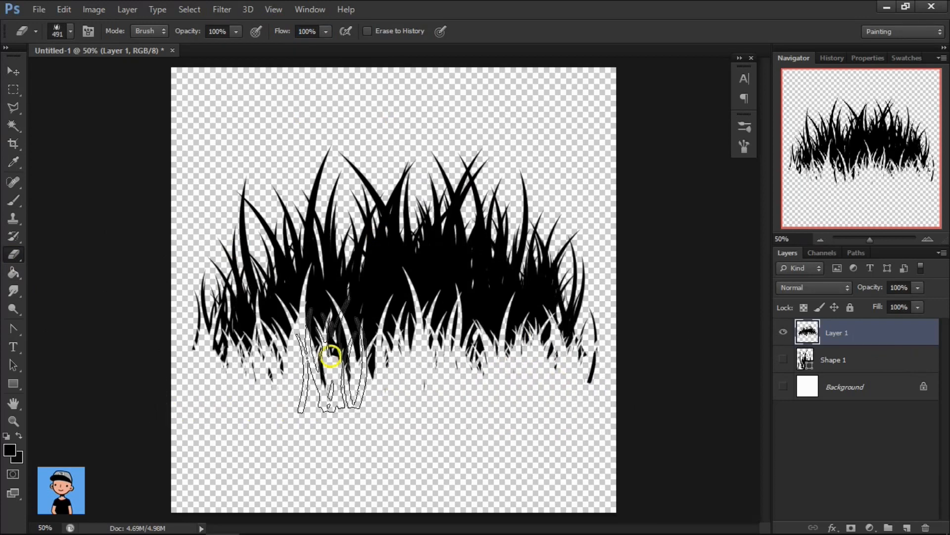
pyautogui.moveTo(331, 356)
pyautogui.mouseDown()
pyautogui.moveTo(386, 401)
pyautogui.moveTo(201, 417)
pyautogui.moveTo(648, 387)
pyautogui.moveTo(421, 387)
pyautogui.mouseUp()
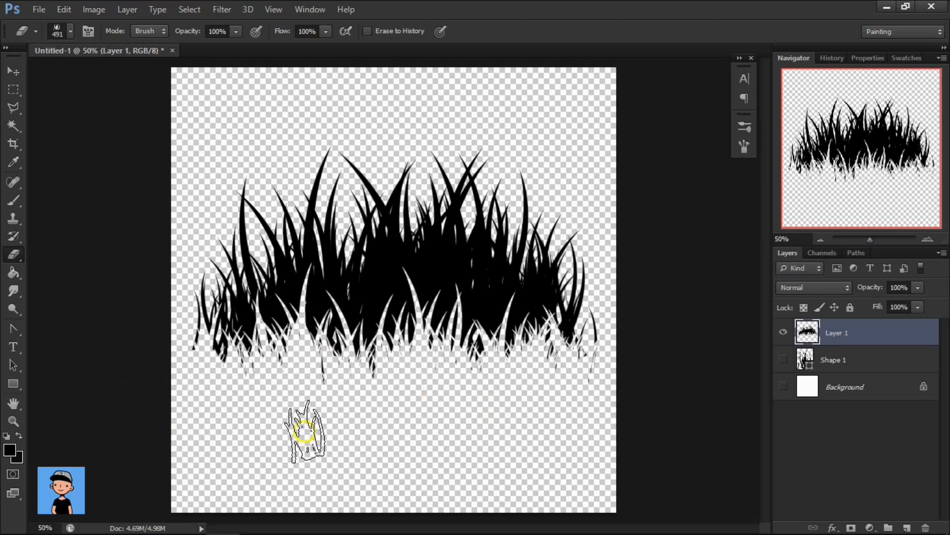
# Nudge the erased grass clump slightly and define it as a brush preset named "Simple 2 non edited".
pyautogui.press('v')
pyautogui.moveTo(439, 325); pyautogui.dragTo(444, 321)
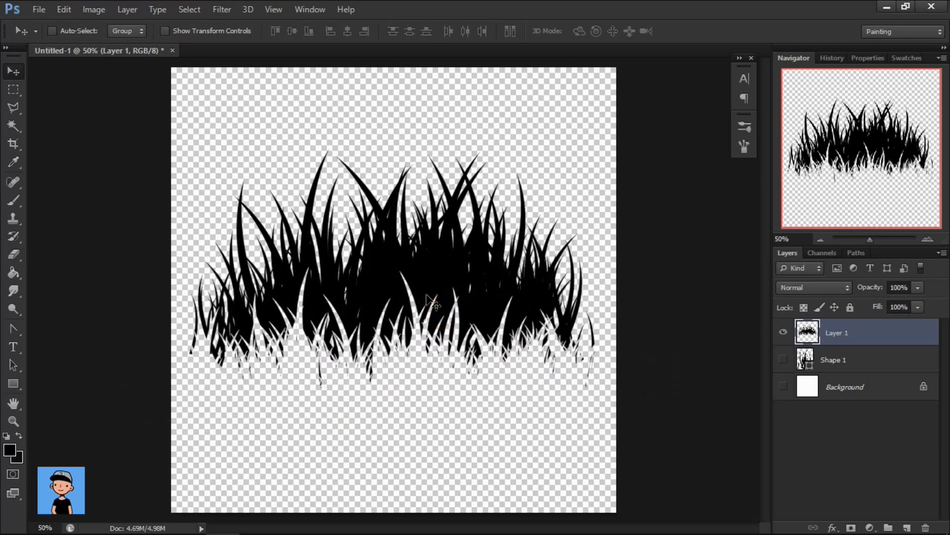
pyautogui.click(63, 9)
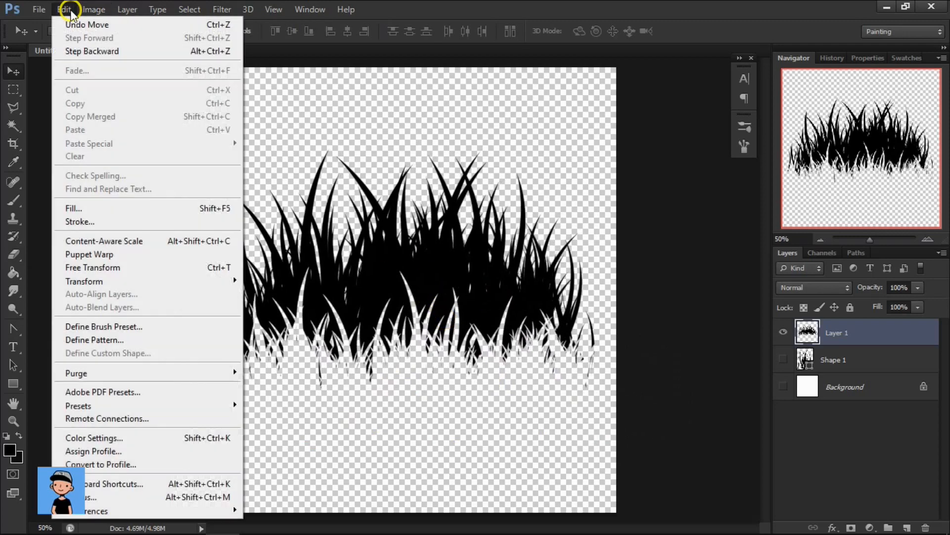
pyautogui.click(100, 326)
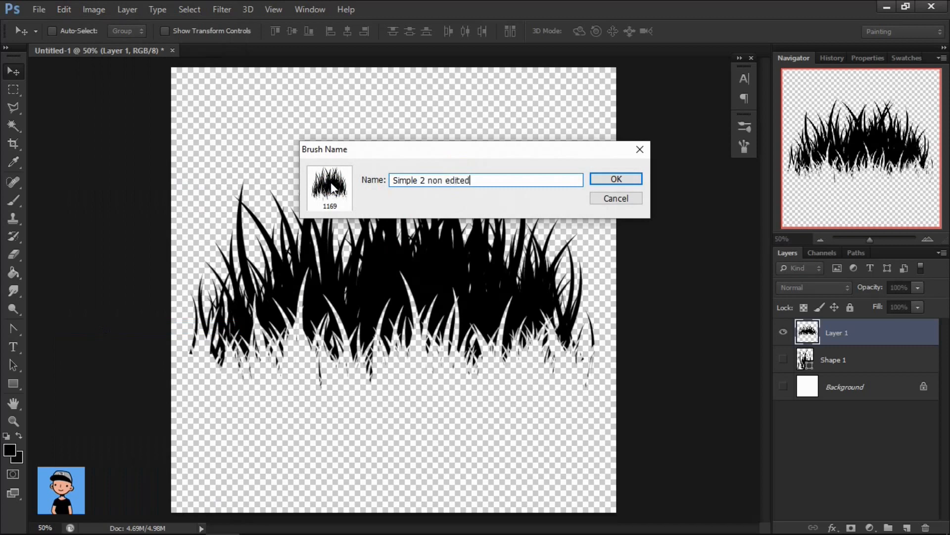
pyautogui.press('Return')
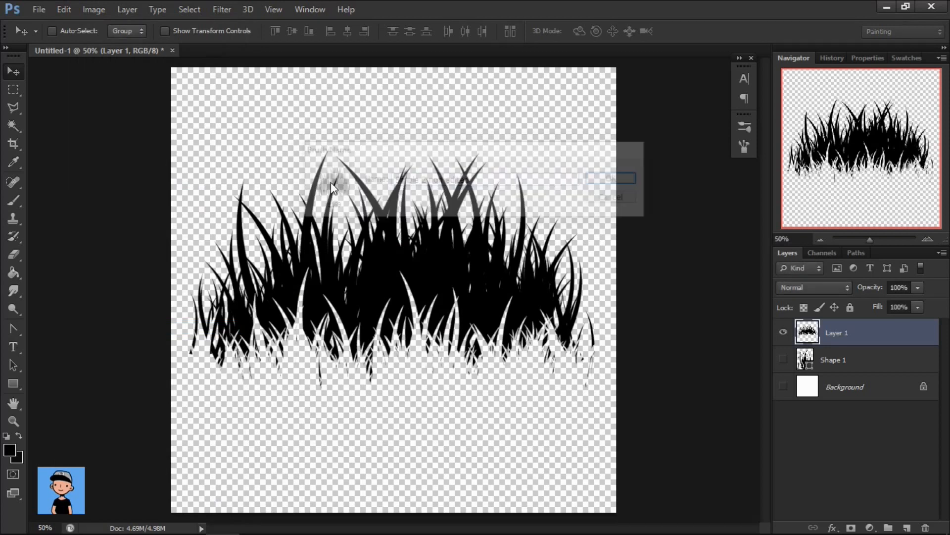
# Hide Layer 1 and add a new empty layer on top of it.
pyautogui.click(783, 332)
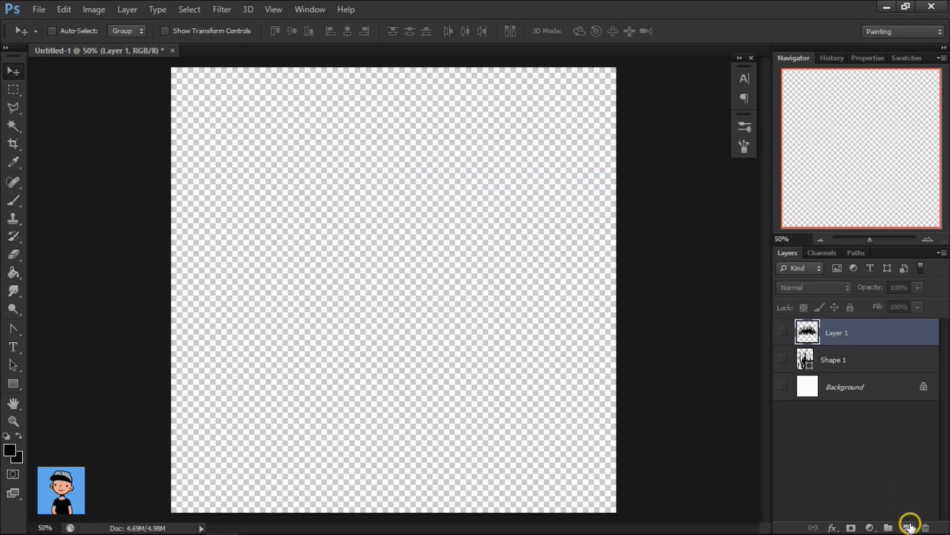
pyautogui.click(907, 527)
# Choose the new 1169 px grass clump preset for the Brush tool and reduce its size to 741 px.
pyautogui.click(14, 201)
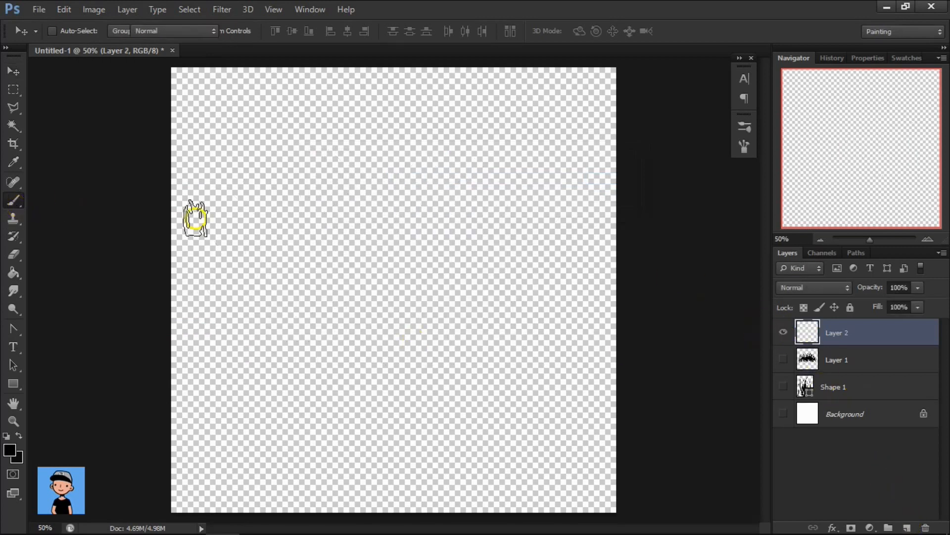
pyautogui.rightClick(376, 240)
pyautogui.click(485, 402)
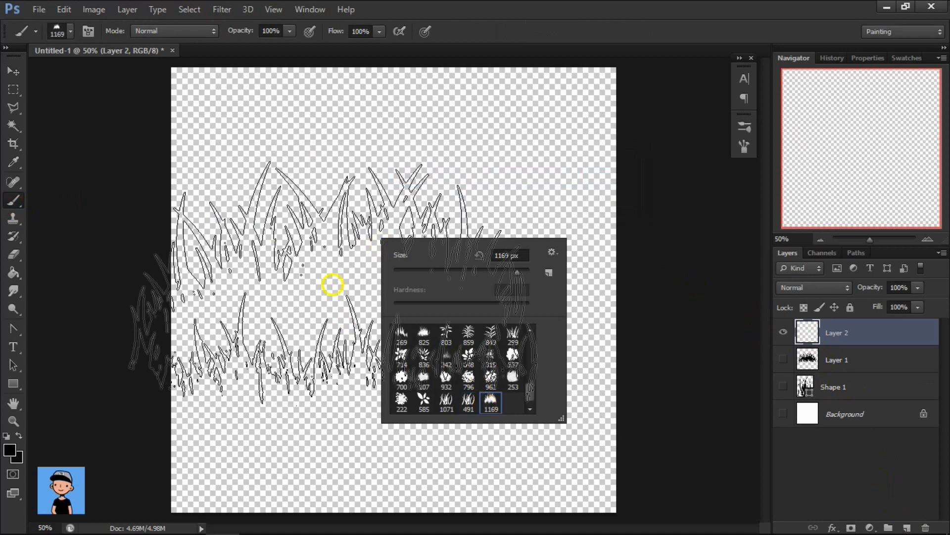
pyautogui.moveTo(289, 240); pyautogui.dragTo(212, 251)
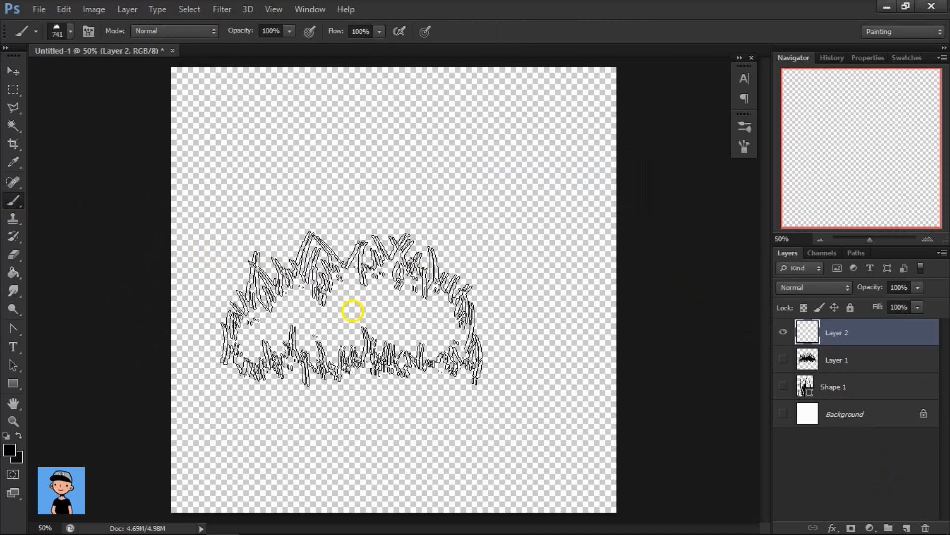
# Enable Shape Dynamics with 51% size jitter, 3% angle jitter, 4% roundness jitter, 16% minimum roundness and only Flip X Jitter on.
pyautogui.click(742, 146)
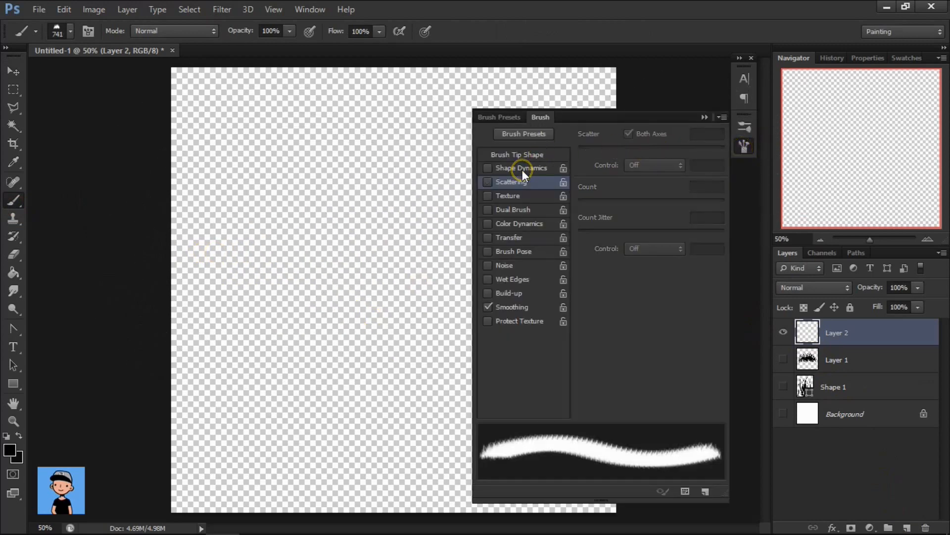
pyautogui.click(522, 169)
pyautogui.moveTo(675, 148); pyautogui.dragTo(652, 150)
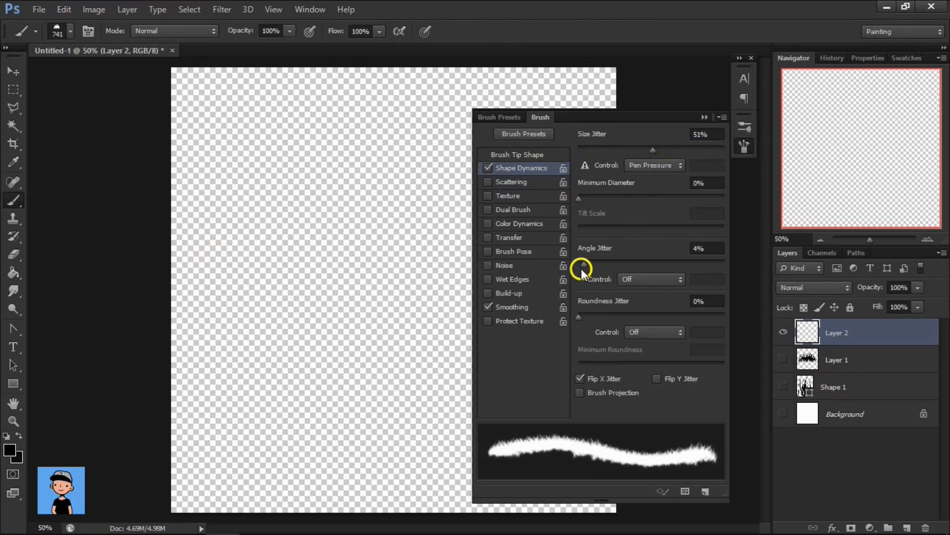
pyautogui.moveTo(583, 266); pyautogui.dragTo(625, 266)
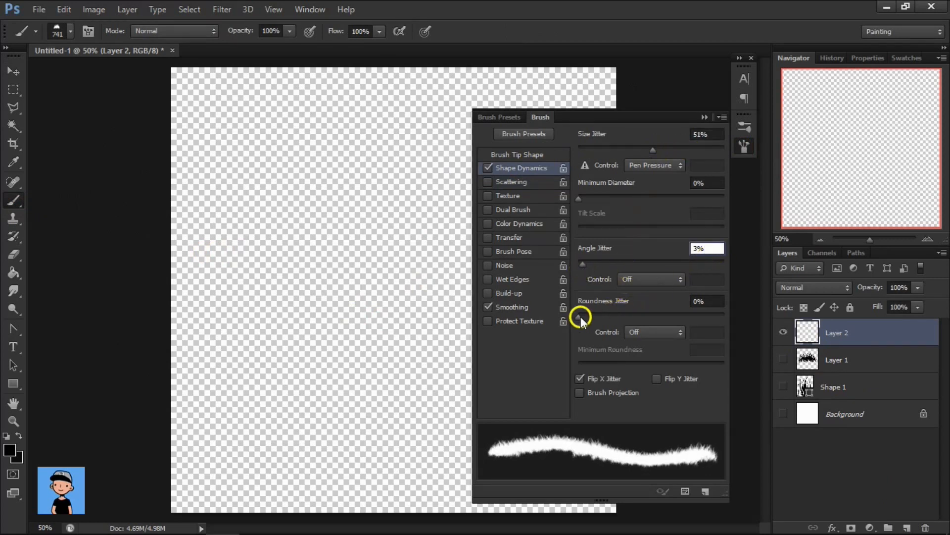
pyautogui.click(580, 378)
pyautogui.click(660, 377)
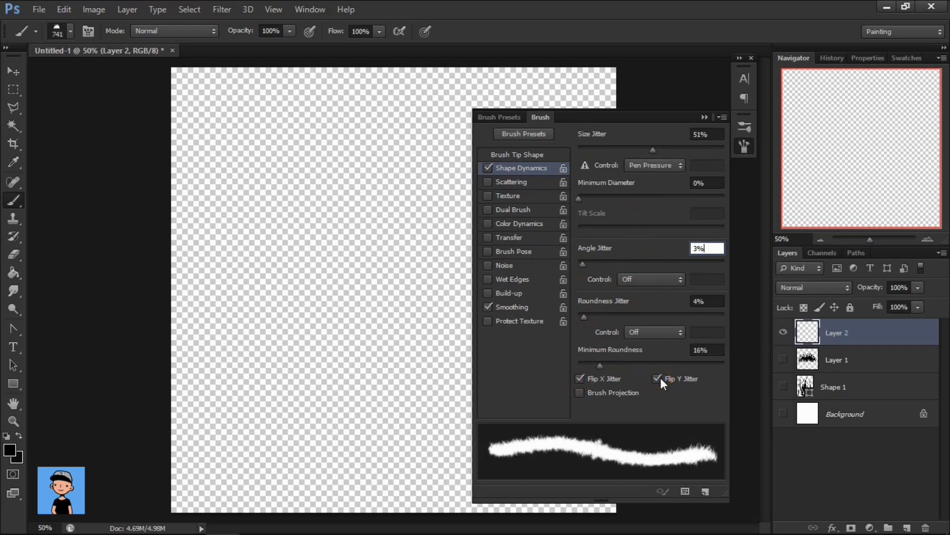
pyautogui.click(661, 377)
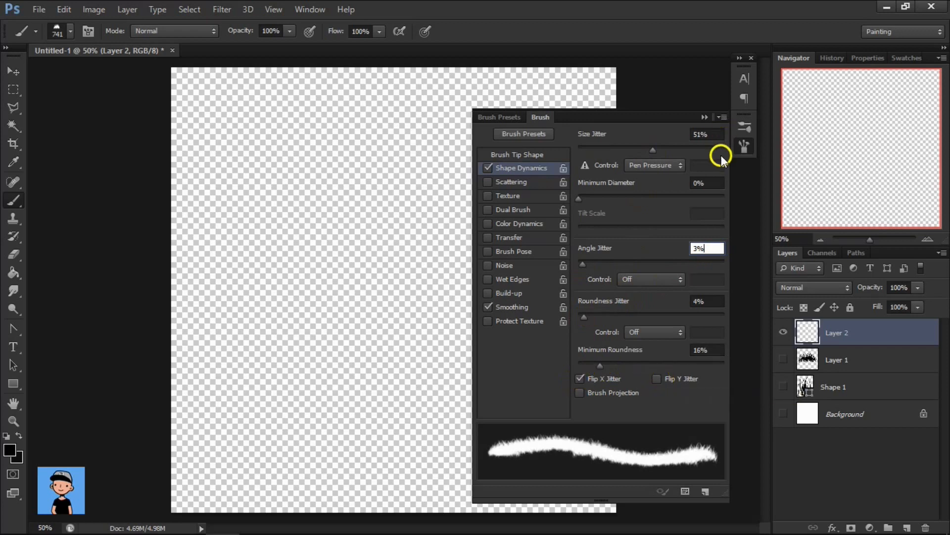
# Enable Scattering at 67% on both axes and Color Dynamics with 45% foreground/background jitter for the clump brush.
pyautogui.click(507, 180)
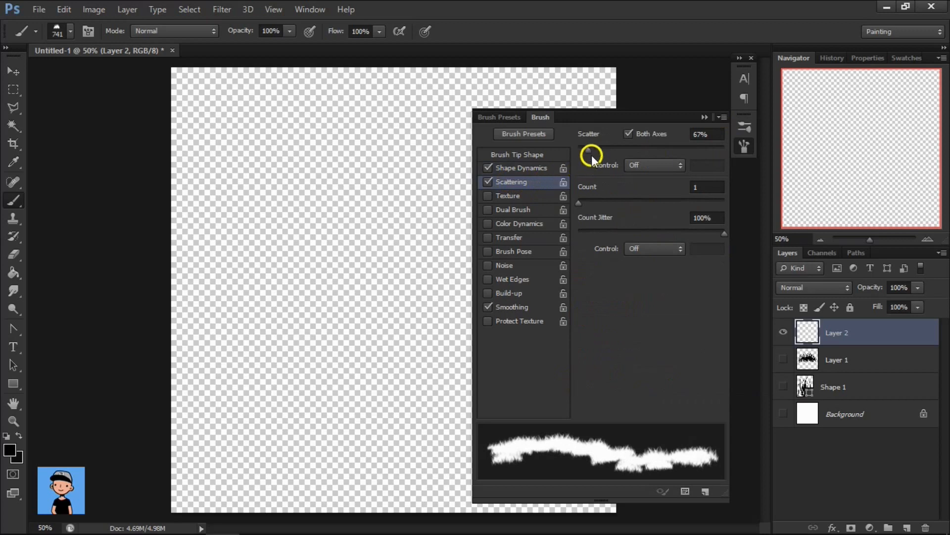
pyautogui.click(522, 223)
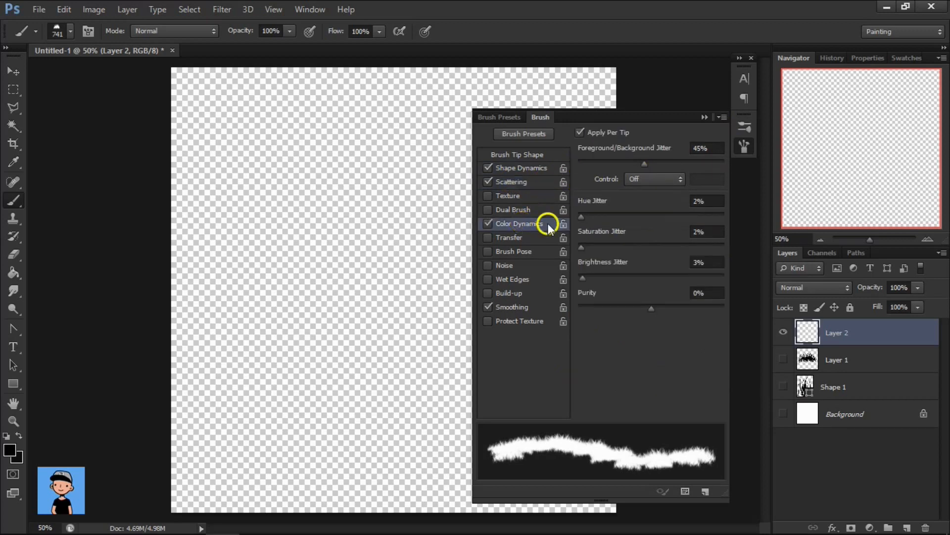
# Set the clump brush's Color Dynamics to 50% foreground/background jitter with 3% hue and 3% saturation jitter.
pyautogui.click(708, 231)
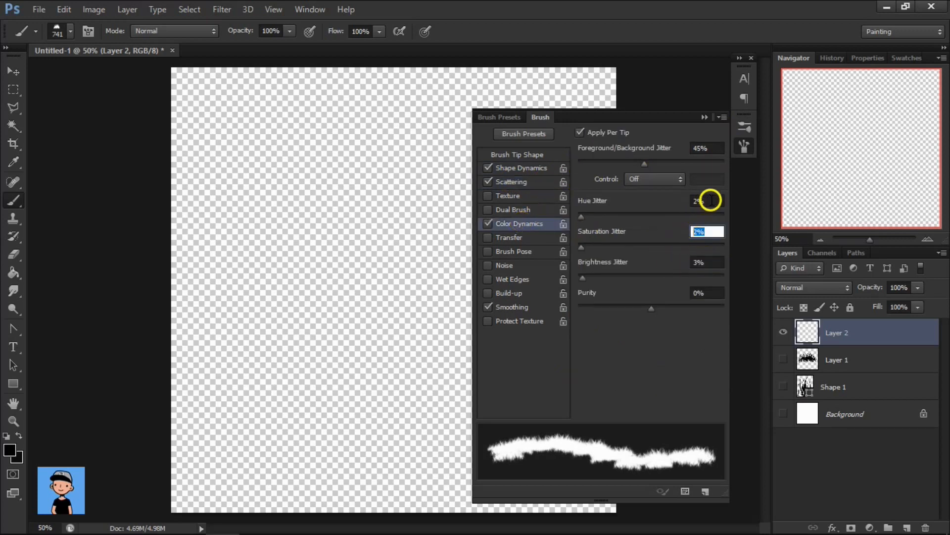
pyautogui.click(699, 201)
pyautogui.click(691, 232)
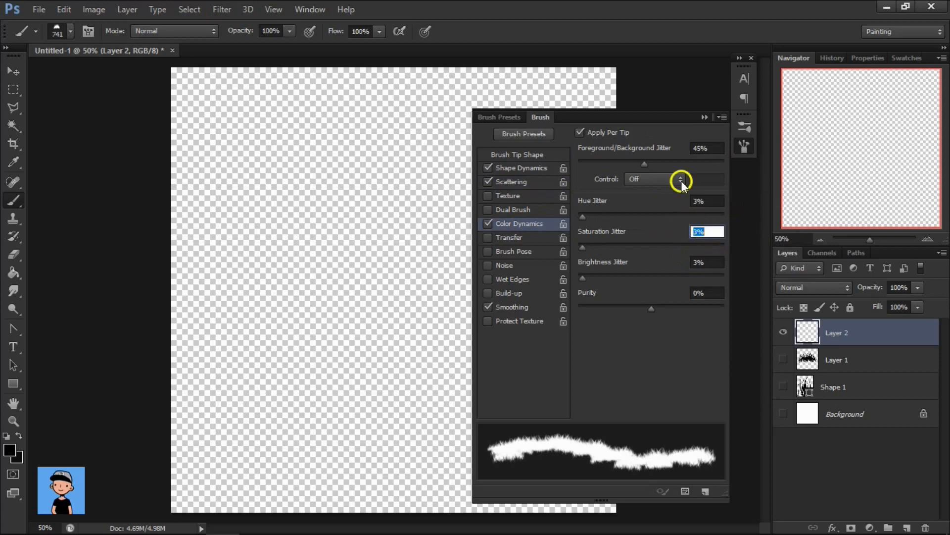
pyautogui.click(713, 148)
pyautogui.press('Up')
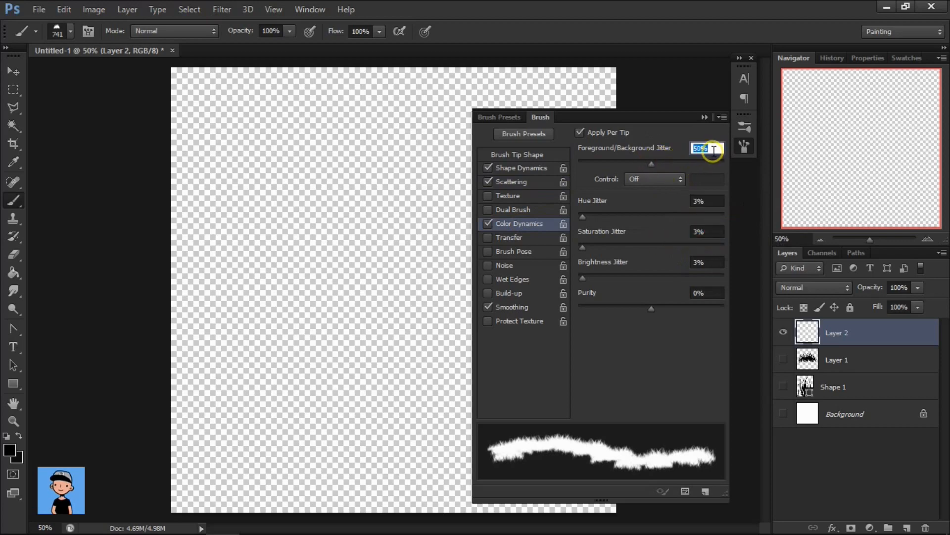
pyautogui.click(745, 147)
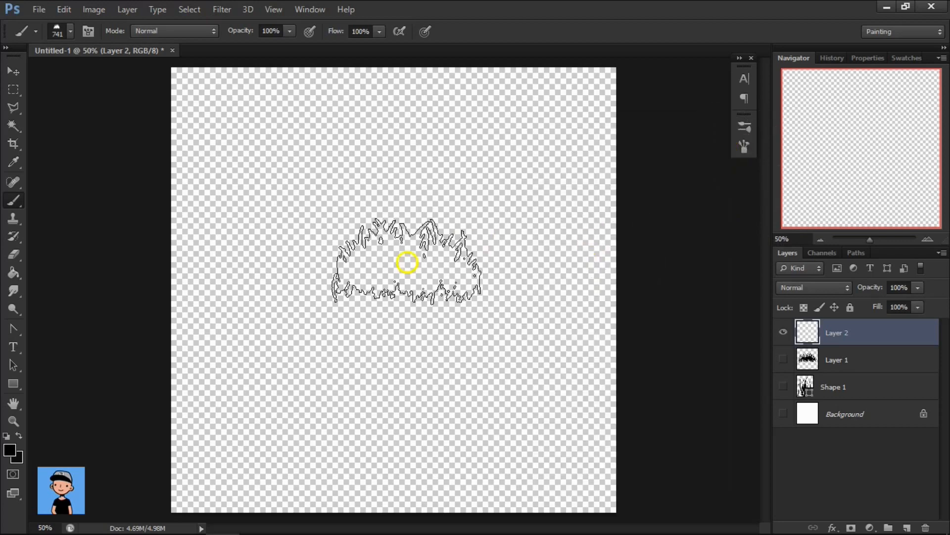
# Save the tuned 741 px clump brush as a new preset named "Grass brush" with its size captured, and select it.
pyautogui.rightClick(374, 273)
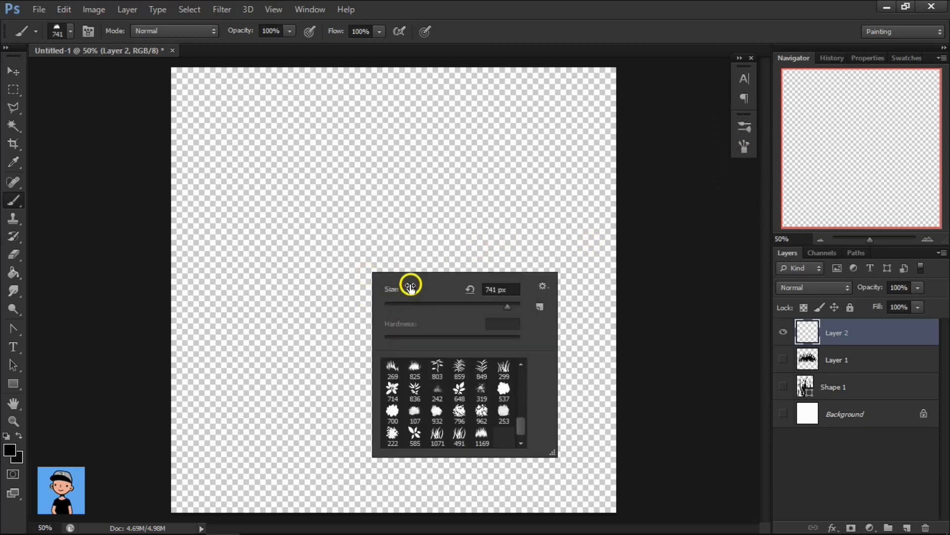
pyautogui.click(539, 308)
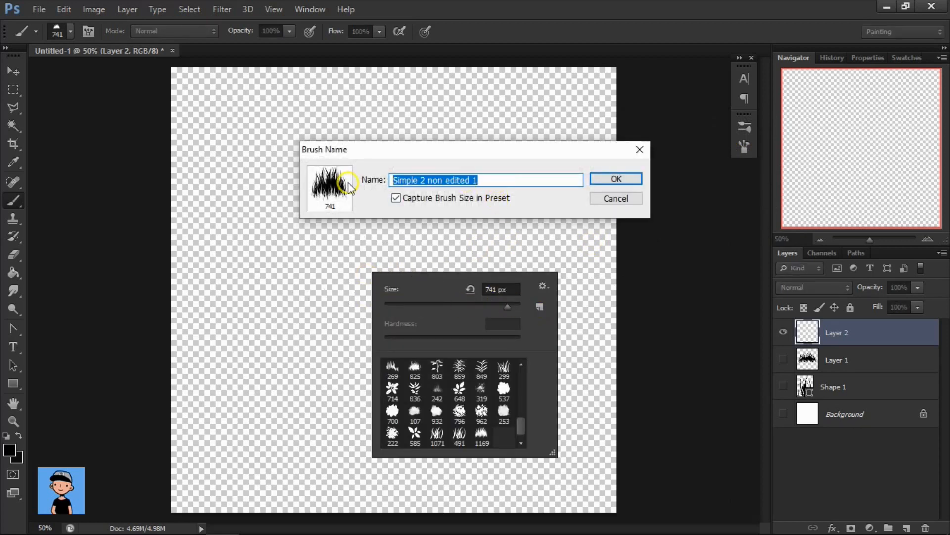
pyautogui.write('Grass brush')
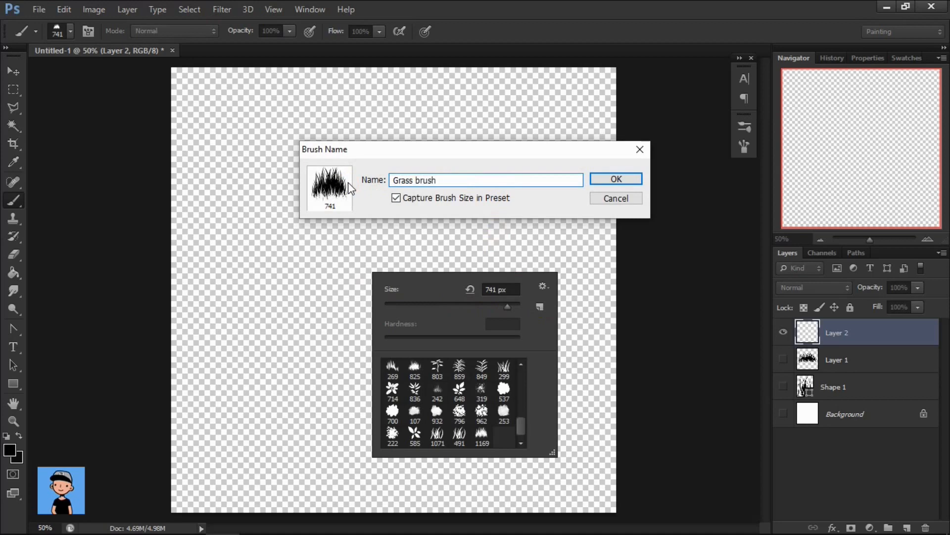
pyautogui.press('Return')
pyautogui.click(498, 430)
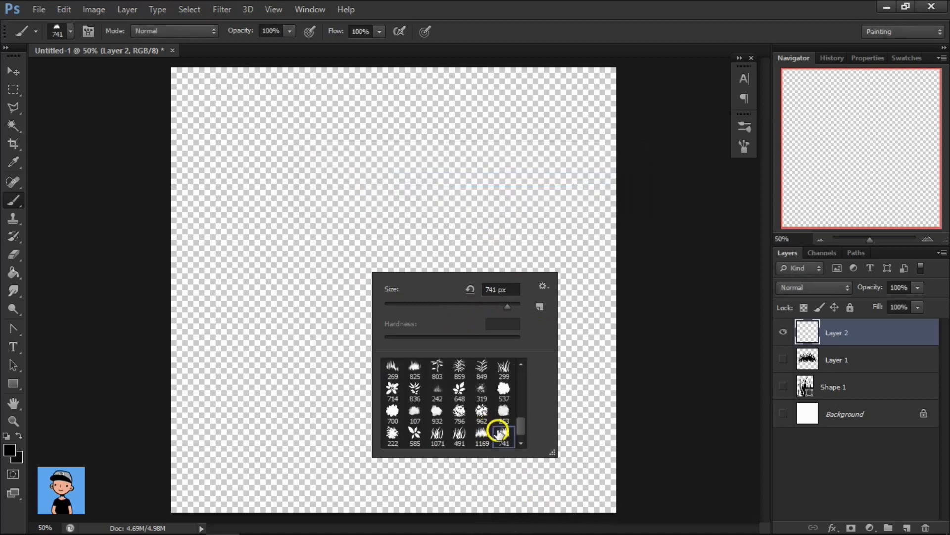
pyautogui.click(868, 333)
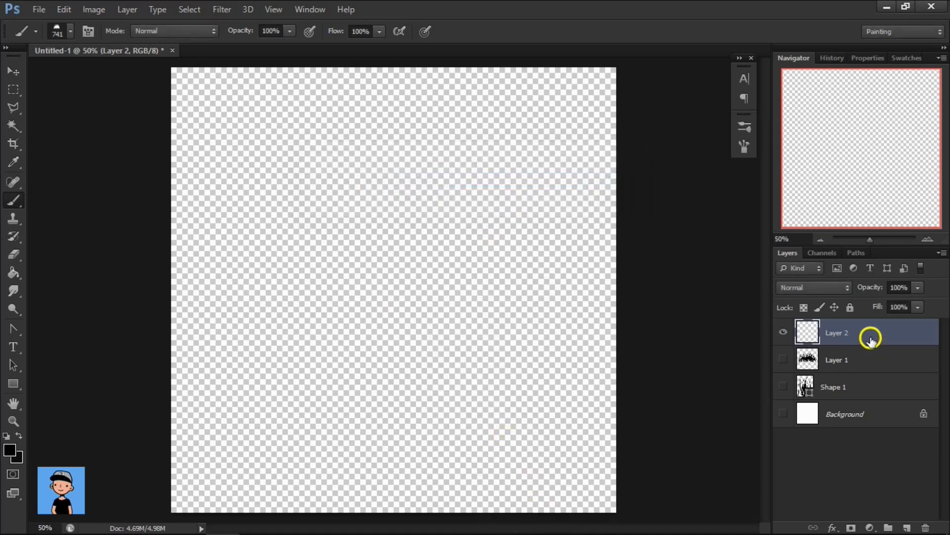
# Set the background color to a medium green and the foreground color to yellowish green #65ac00.
pyautogui.click(10, 451)
pyautogui.moveTo(455, 193)
pyautogui.mouseDown()
pyautogui.moveTo(452, 185)
pyautogui.moveTo(486, 183)
pyautogui.moveTo(474, 186)
pyautogui.mouseUp()
pyautogui.click(754, 107)
pyautogui.click(10, 450)
pyautogui.click(18, 457)
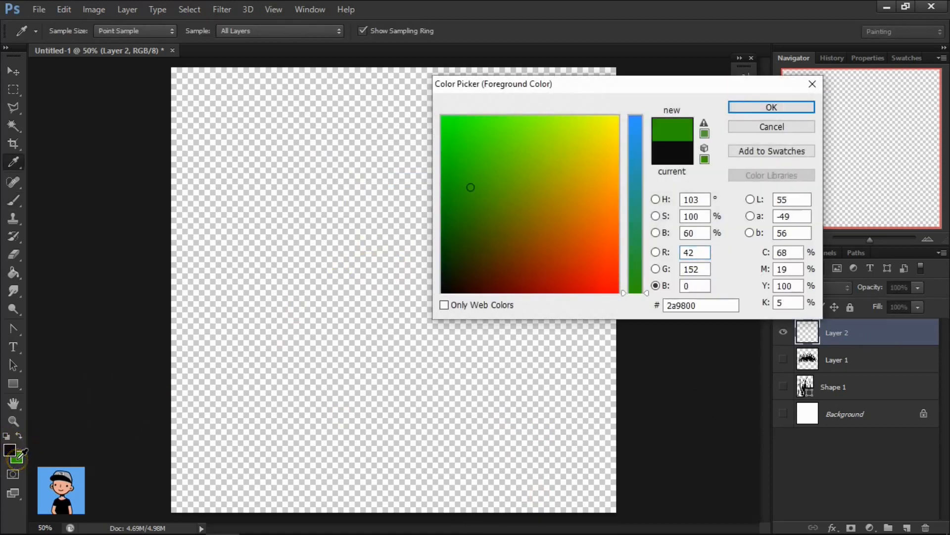
pyautogui.click(512, 174)
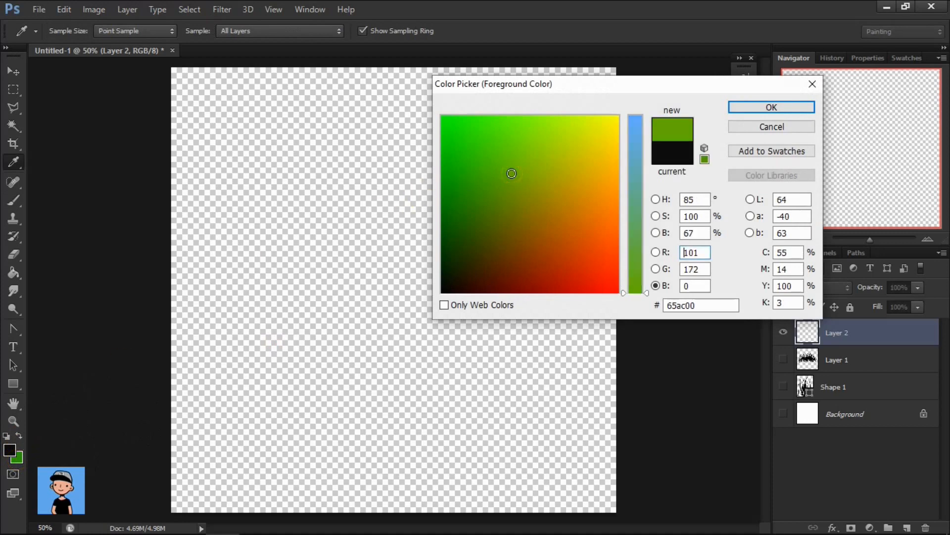
pyautogui.click(743, 112)
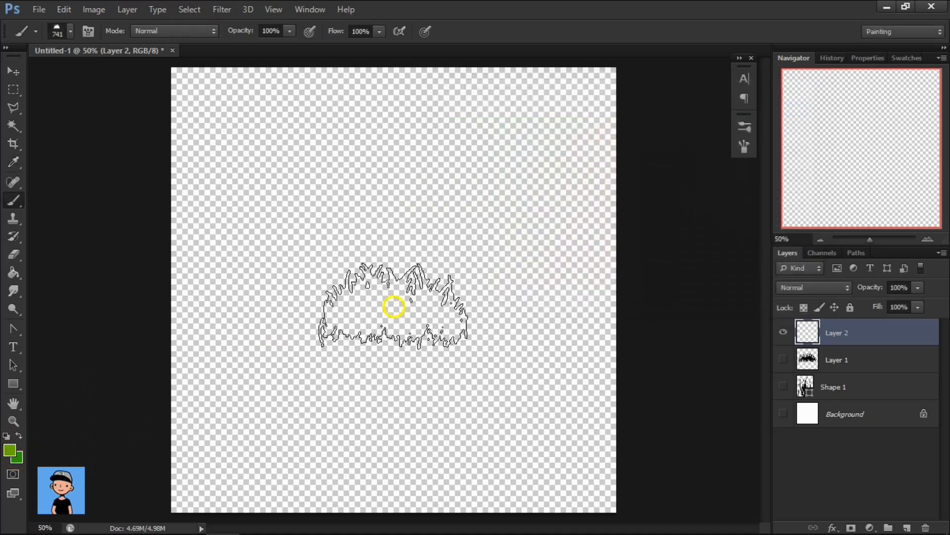
# Reduce the brush to 293 px and paint a wide grass patch across the middle of Layer 2, alternating both greens.
pyautogui.moveTo(369, 299)
pyautogui.mouseDown()
pyautogui.moveTo(352, 312)
pyautogui.moveTo(317, 308)
pyautogui.mouseUp()
pyautogui.press('x')
pyautogui.moveTo(356, 282)
pyautogui.mouseDown()
pyautogui.moveTo(420, 292)
pyautogui.moveTo(433, 305)
pyautogui.moveTo(354, 308)
pyautogui.moveTo(483, 305)
pyautogui.moveTo(448, 302)
pyautogui.mouseUp()
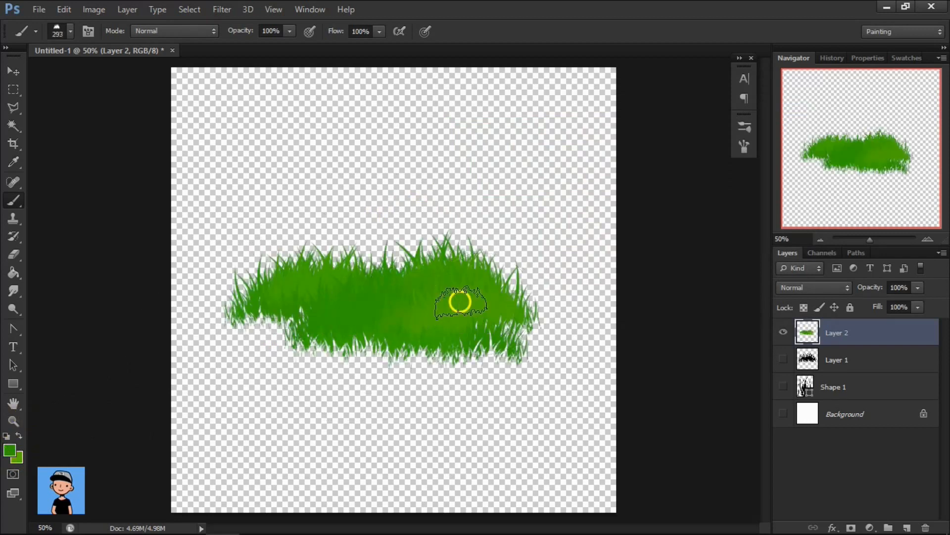
pyautogui.moveTo(526, 295)
pyautogui.mouseDown()
pyautogui.moveTo(464, 284)
pyautogui.moveTo(469, 299)
pyautogui.moveTo(423, 327)
pyautogui.moveTo(350, 313)
pyautogui.moveTo(268, 334)
pyautogui.moveTo(394, 265)
pyautogui.moveTo(435, 270)
pyautogui.mouseUp()
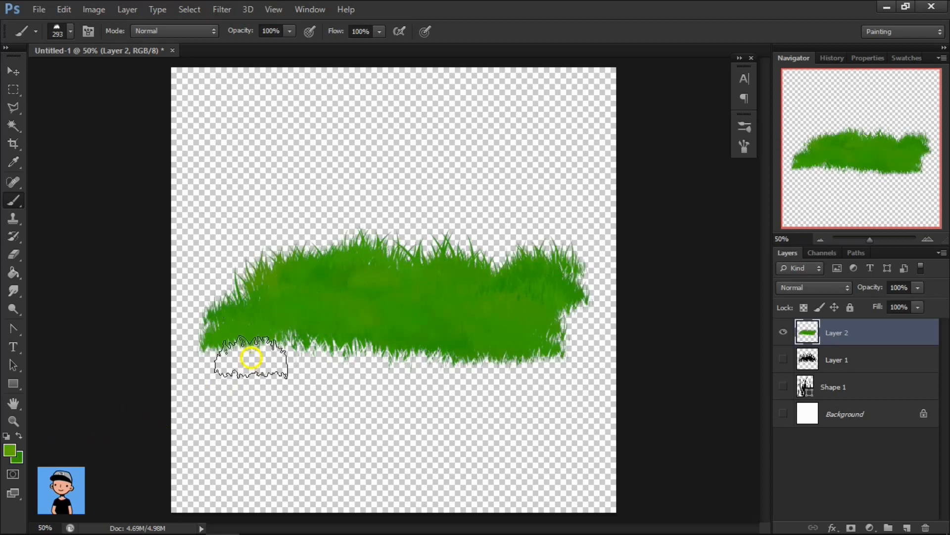
pyautogui.moveTo(248, 356)
pyautogui.mouseDown()
pyautogui.moveTo(312, 324)
pyautogui.moveTo(391, 318)
pyautogui.moveTo(481, 331)
pyautogui.moveTo(528, 305)
pyautogui.moveTo(375, 290)
pyautogui.moveTo(408, 319)
pyautogui.moveTo(519, 330)
pyautogui.moveTo(498, 315)
pyautogui.moveTo(308, 324)
pyautogui.mouseUp()
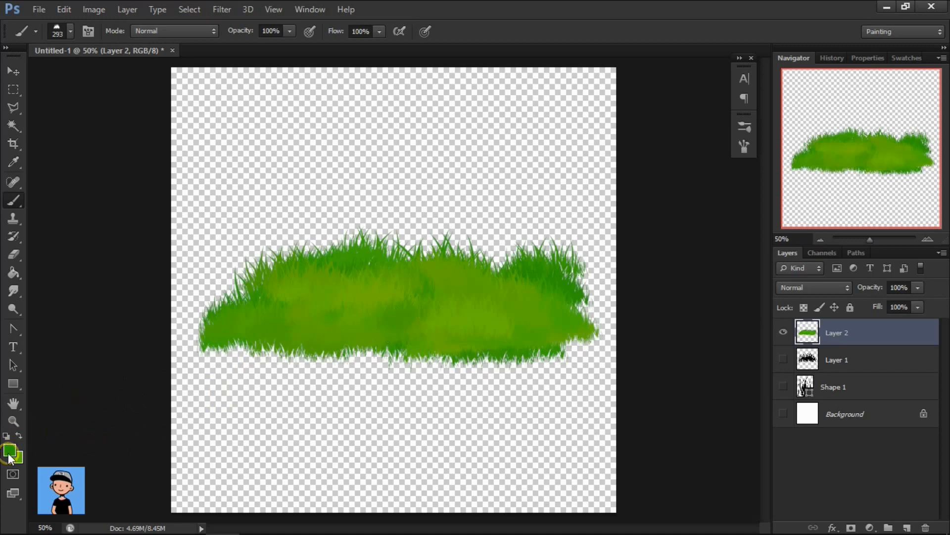
# Darken the green foreground color by lowering its brightness and paint darker grass over the patch for depth.
pyautogui.click(9, 453)
pyautogui.click(655, 233)
pyautogui.click(636, 219)
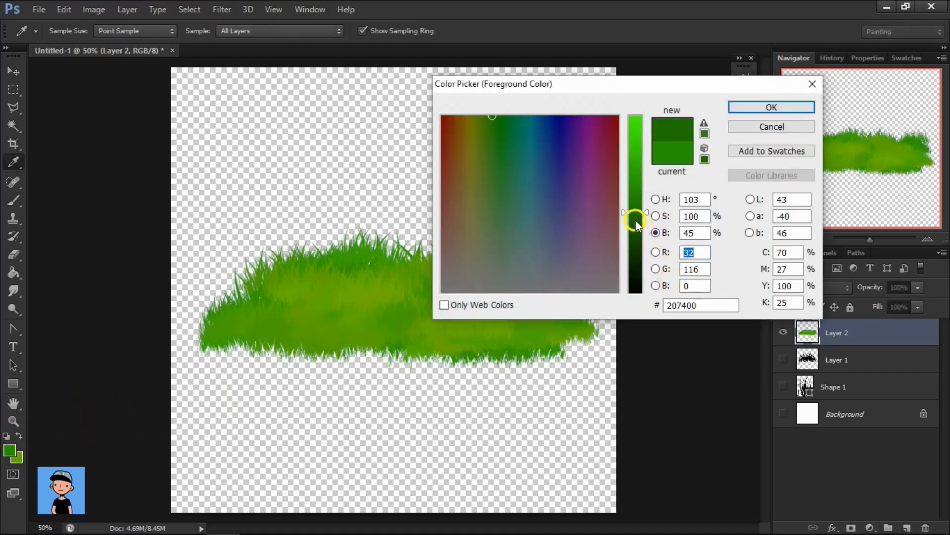
pyautogui.moveTo(635, 220); pyautogui.dragTo(636, 224)
pyautogui.click(772, 107)
pyautogui.moveTo(471, 322)
pyautogui.mouseDown()
pyautogui.moveTo(279, 333)
pyautogui.moveTo(341, 284)
pyautogui.moveTo(524, 269)
pyautogui.moveTo(426, 269)
pyautogui.moveTo(509, 301)
pyautogui.moveTo(456, 322)
pyautogui.moveTo(346, 331)
pyautogui.moveTo(311, 320)
pyautogui.moveTo(553, 309)
pyautogui.moveTo(284, 291)
pyautogui.moveTo(250, 307)
pyautogui.moveTo(348, 327)
pyautogui.moveTo(365, 343)
pyautogui.moveTo(501, 348)
pyautogui.moveTo(407, 337)
pyautogui.moveTo(545, 289)
pyautogui.moveTo(452, 297)
pyautogui.mouseUp()
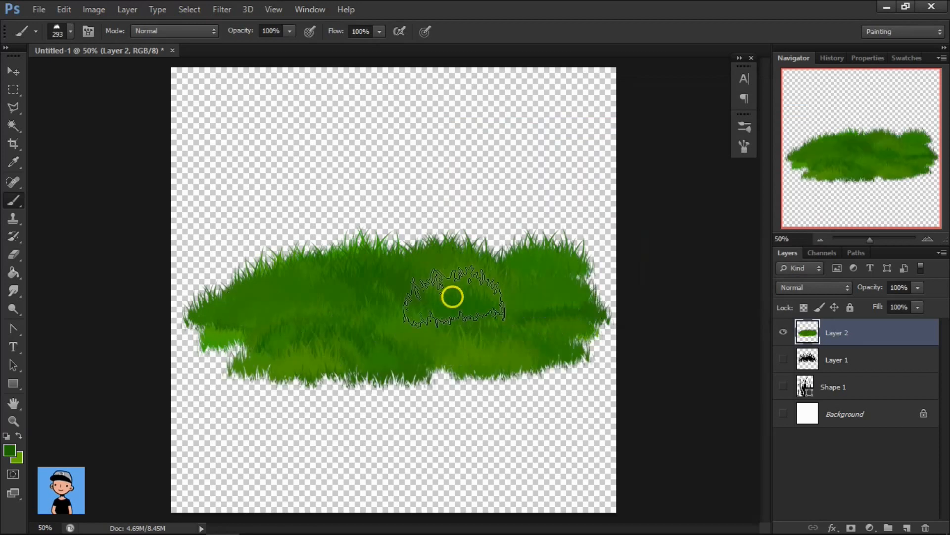
# Move the painted grass patch straight down into the lower half of the canvas and return to the Brush tool.
pyautogui.click(20, 75)
pyautogui.moveTo(473, 251); pyautogui.dragTo(471, 329)
pyautogui.press('b')
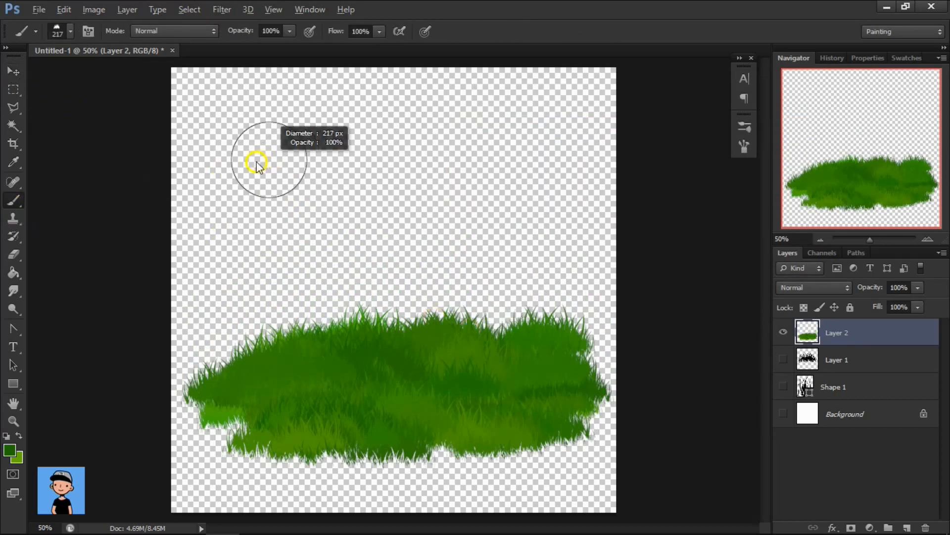
# Try several grass strokes with the brush at 217 px in the empty area above the patch, undoing each attempt.
pyautogui.moveTo(256, 165)
pyautogui.mouseDown()
pyautogui.moveTo(533, 176)
pyautogui.moveTo(256, 231)
pyautogui.mouseUp()
pyautogui.hotkey('ctrl', 'z')
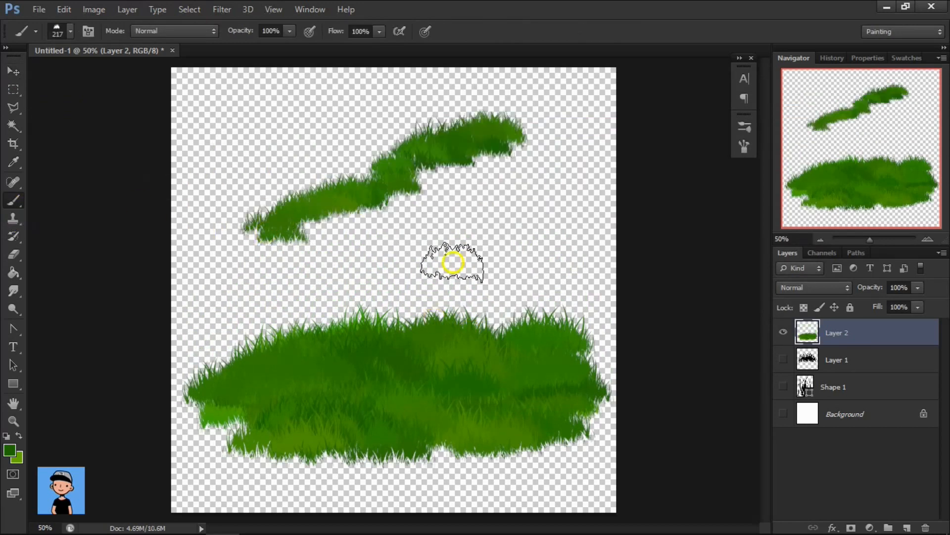
pyautogui.hotkey('ctrl', 'z')
pyautogui.moveTo(263, 144)
pyautogui.mouseDown()
pyautogui.moveTo(378, 144)
pyautogui.moveTo(549, 178)
pyautogui.mouseUp()
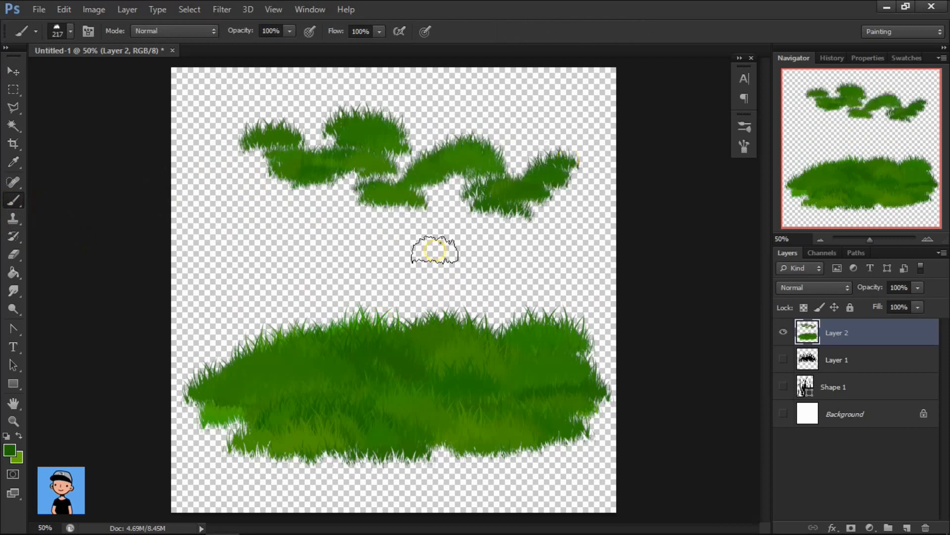
pyautogui.hotkey('ctrl', 'z')
pyautogui.click(251, 159)
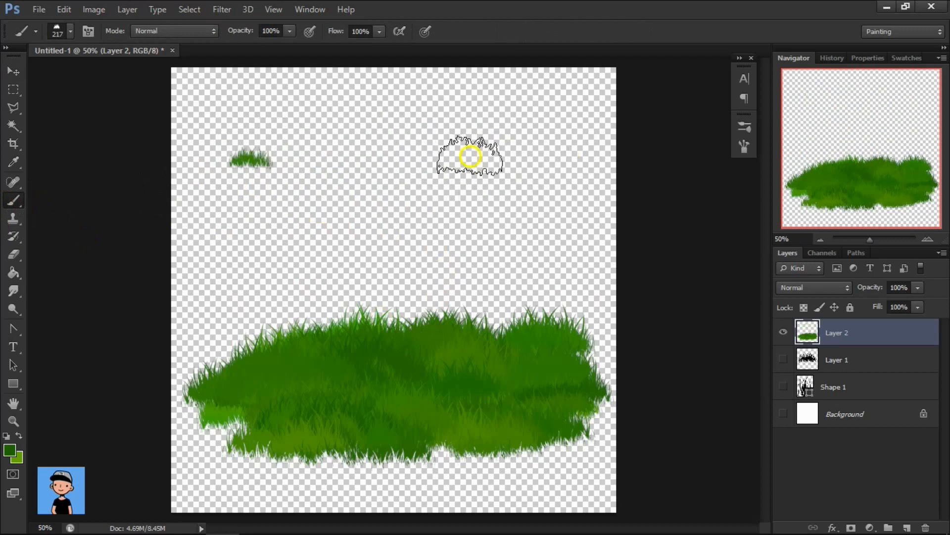
pyautogui.moveTo(237, 172); pyautogui.dragTo(530, 168)
pyautogui.hotkey('ctrl', 'z')
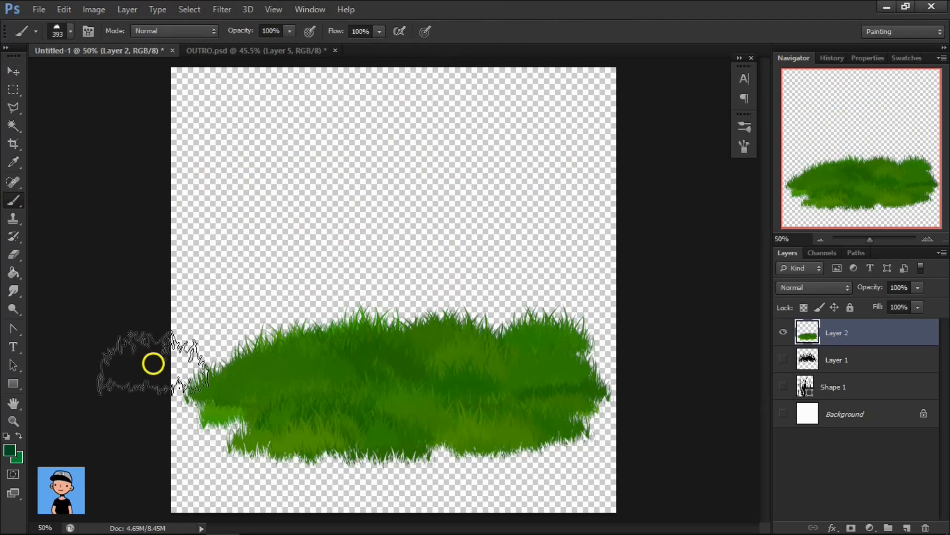
# Brighten the dark green foreground color to #01632a.
pyautogui.click(10, 449)
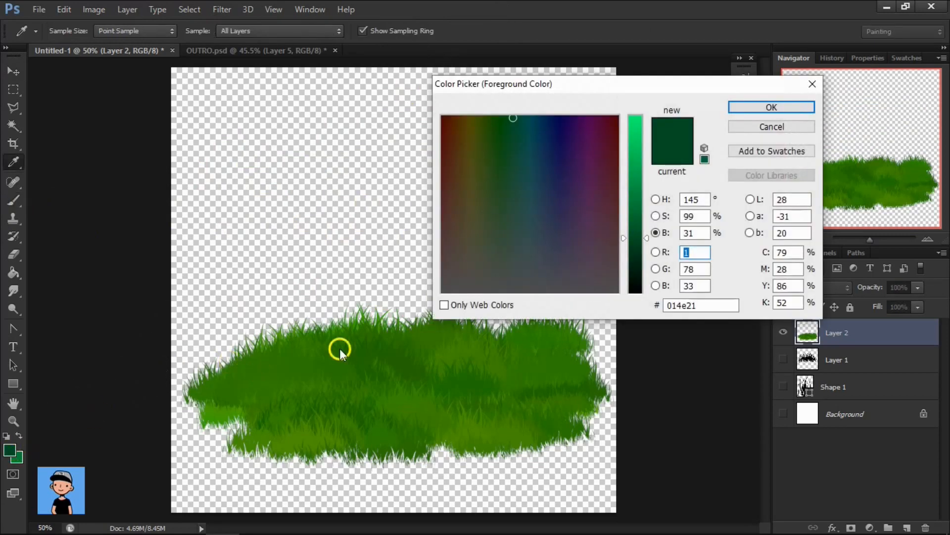
pyautogui.click(638, 226)
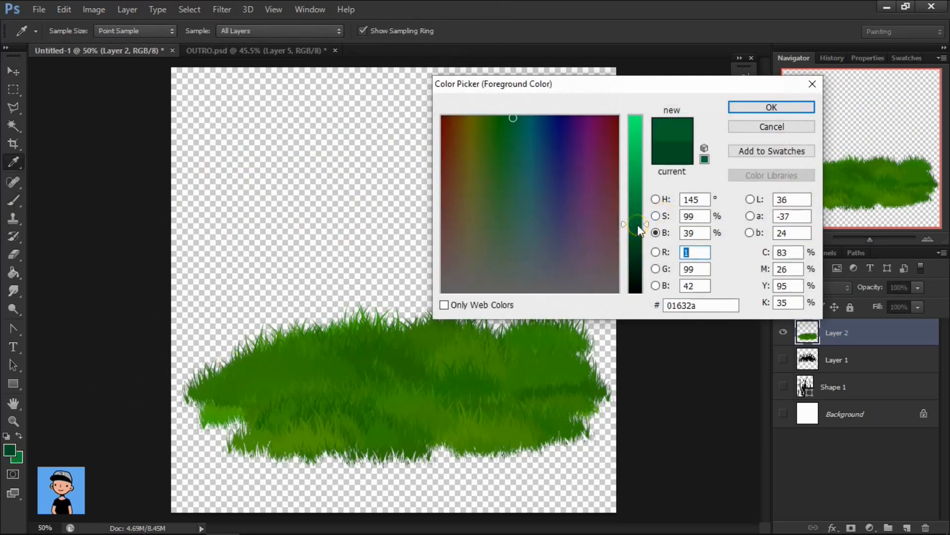
pyautogui.click(746, 107)
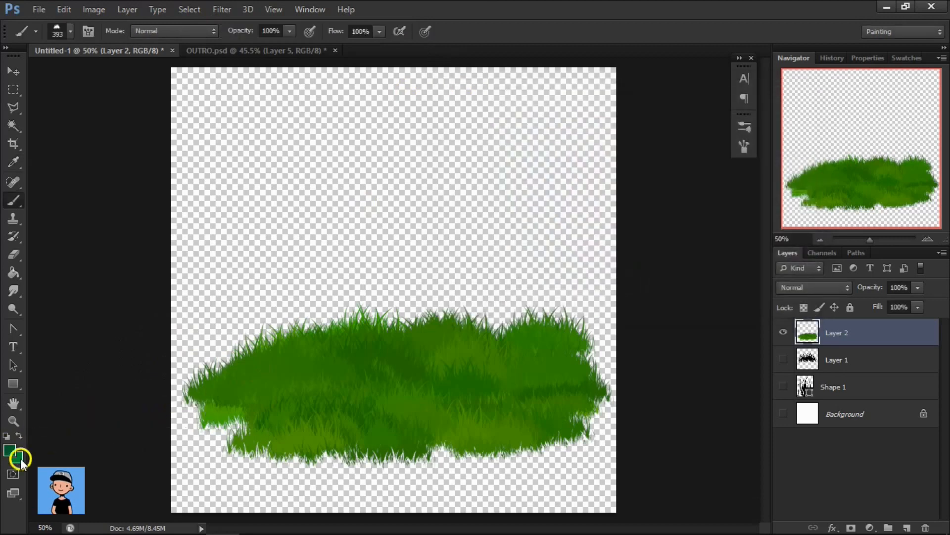
# Paint a second, bluish-green grass patch above the first one, with the brush reduced to 365 px and the two greens alternated.
pyautogui.moveTo(307, 160)
pyautogui.mouseDown()
pyautogui.moveTo(342, 172)
pyautogui.moveTo(490, 174)
pyautogui.moveTo(495, 161)
pyautogui.moveTo(501, 183)
pyautogui.moveTo(302, 187)
pyautogui.moveTo(326, 194)
pyautogui.moveTo(518, 188)
pyautogui.mouseUp()
pyautogui.keyDown('alt'); pyautogui.rightClick(456, 184); pyautogui.keyUp('alt')
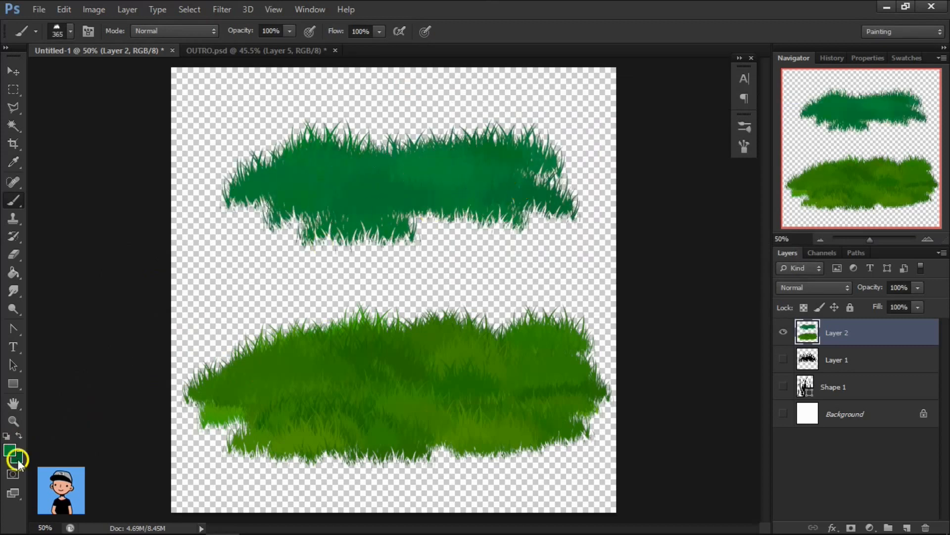
pyautogui.moveTo(299, 191)
pyautogui.mouseDown()
pyautogui.moveTo(511, 195)
pyautogui.moveTo(285, 203)
pyautogui.mouseUp()
pyautogui.press('XF86AudioLowerVolume')
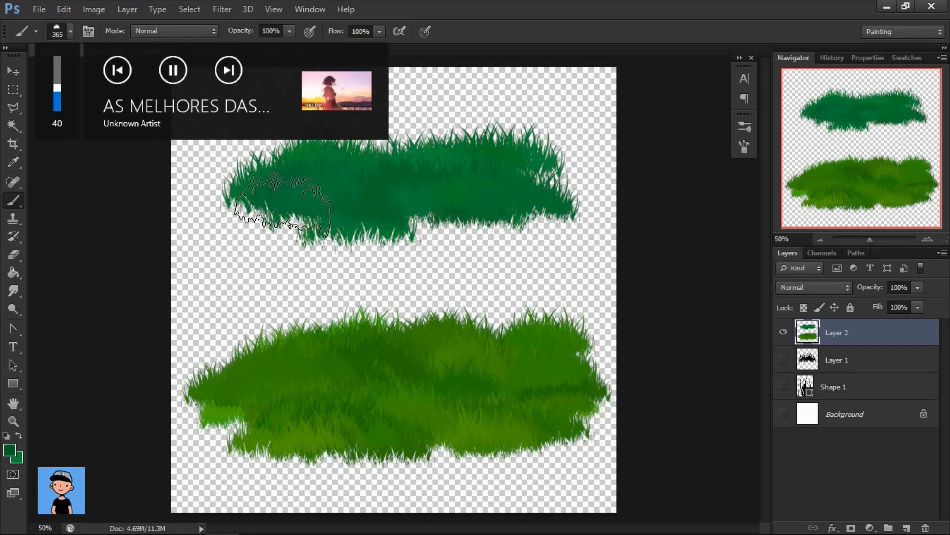
# Change the background color to the brighter green #04b645.
pyautogui.click(20, 464)
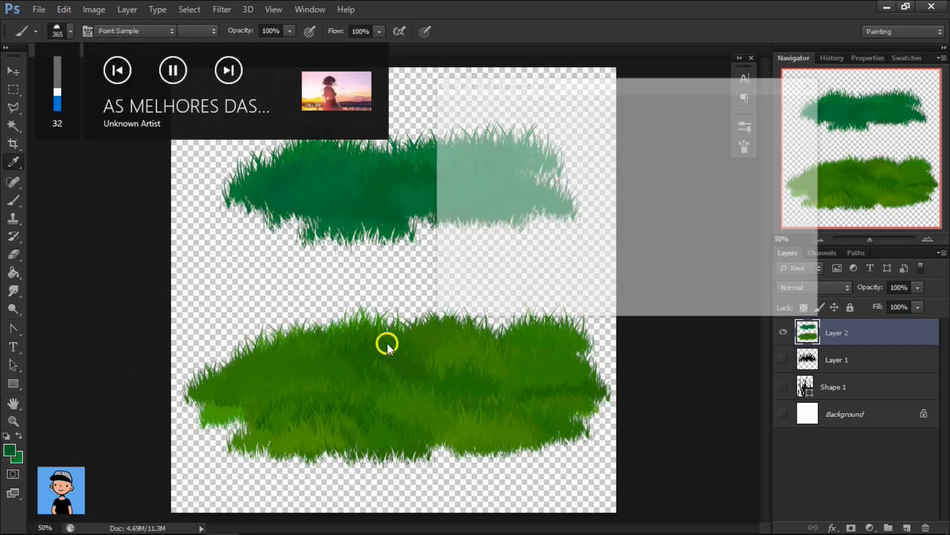
pyautogui.click(638, 165)
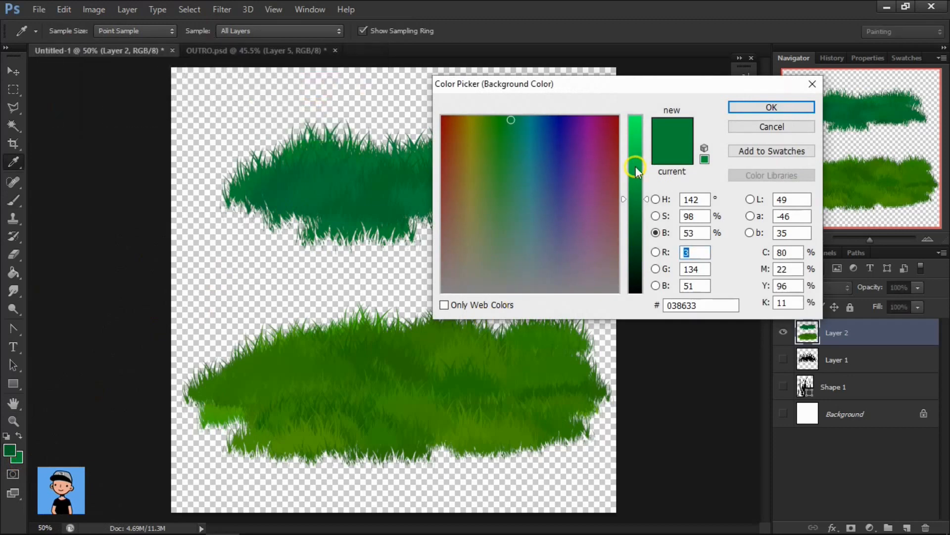
pyautogui.click(744, 109)
# Paint bright green highlights across the upper grass patch, and shade its lower part with the dark green.
pyautogui.press('b')
pyautogui.press('x')
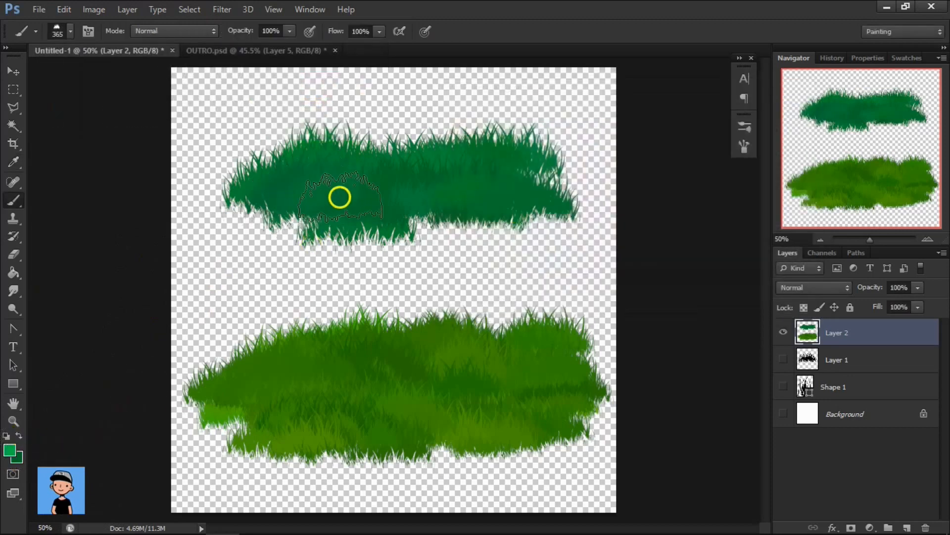
pyautogui.moveTo(359, 193)
pyautogui.mouseDown()
pyautogui.moveTo(392, 174)
pyautogui.moveTo(462, 173)
pyautogui.moveTo(502, 192)
pyautogui.moveTo(430, 221)
pyautogui.mouseUp()
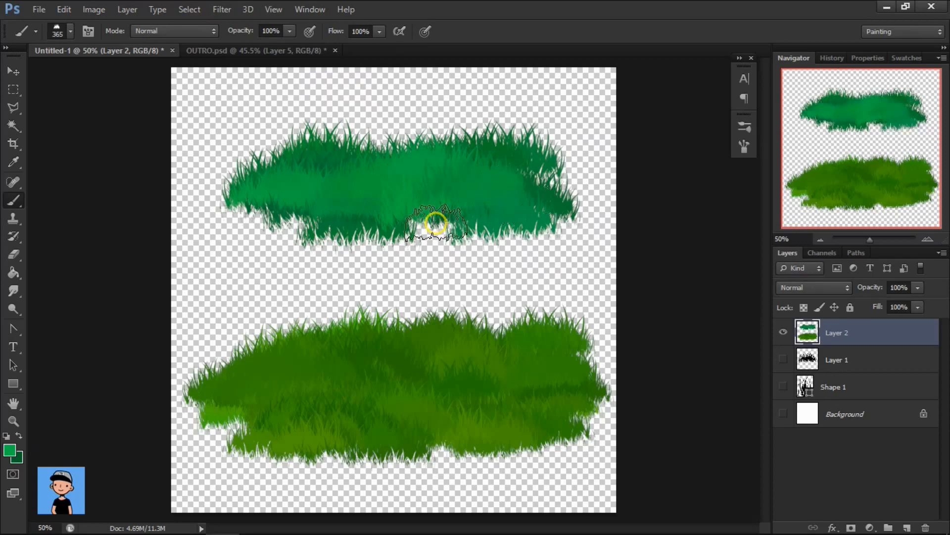
pyautogui.press('x')
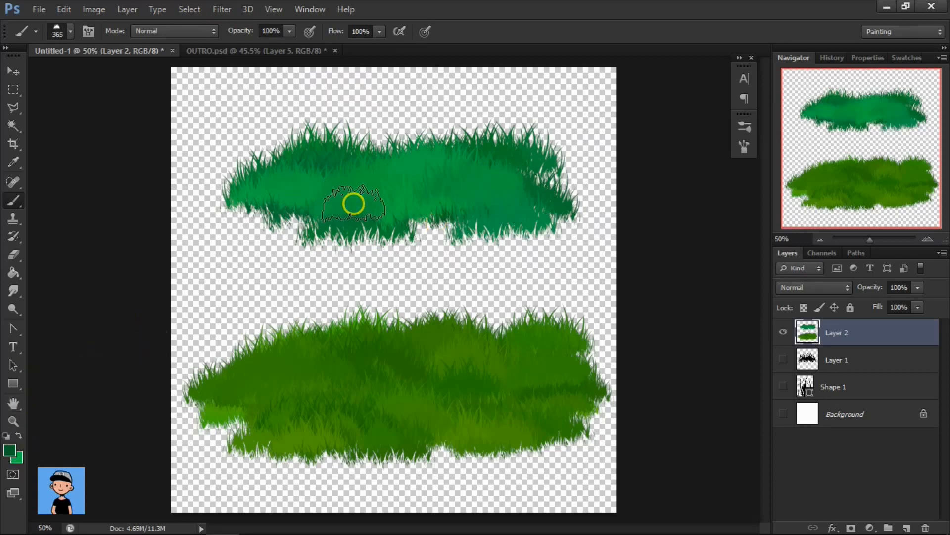
pyautogui.moveTo(354, 203)
pyautogui.mouseDown()
pyautogui.moveTo(462, 219)
pyautogui.moveTo(476, 210)
pyautogui.moveTo(450, 216)
pyautogui.mouseUp()
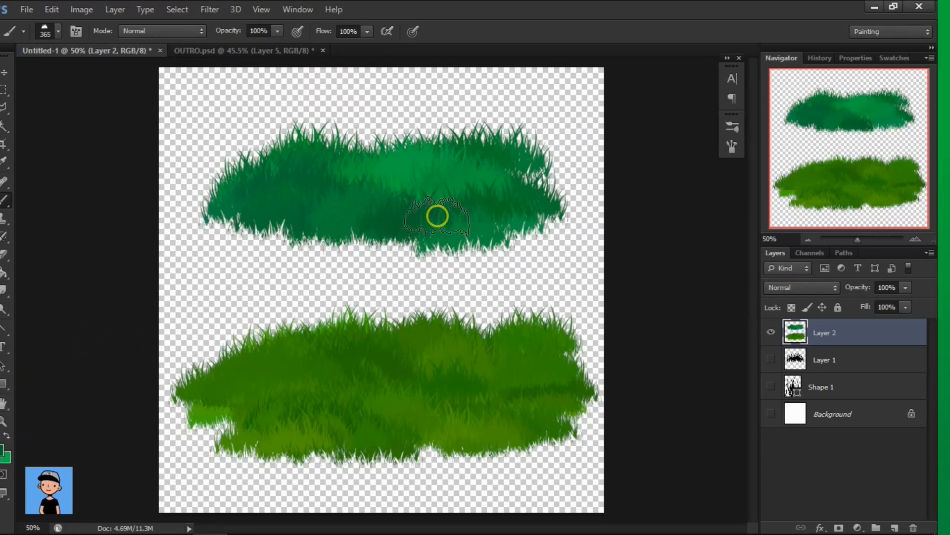